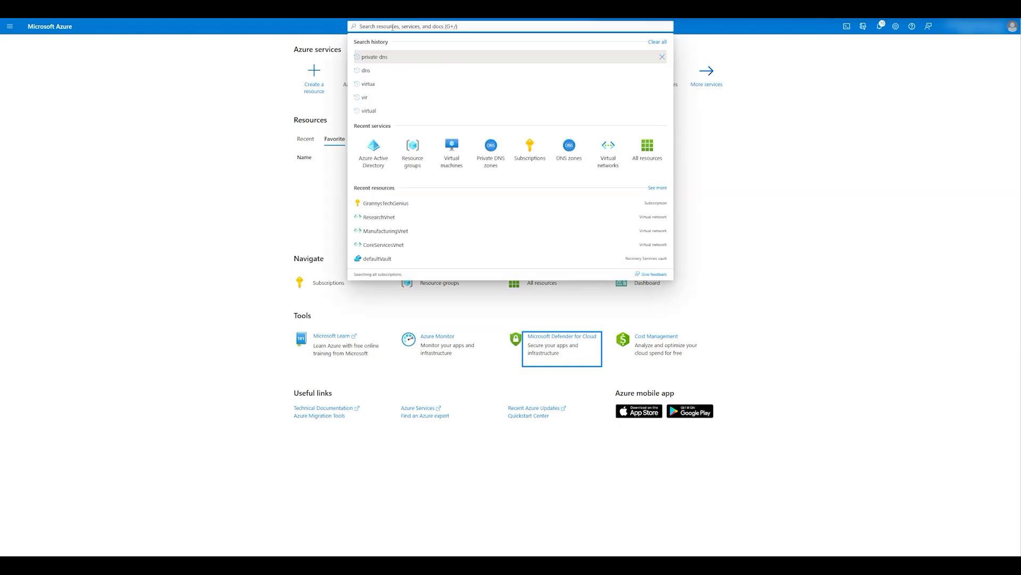
Step: Create a resource group named ContosoResourceGroup in the GrannysTechGenius subscription and East US region, without tags
text(res)
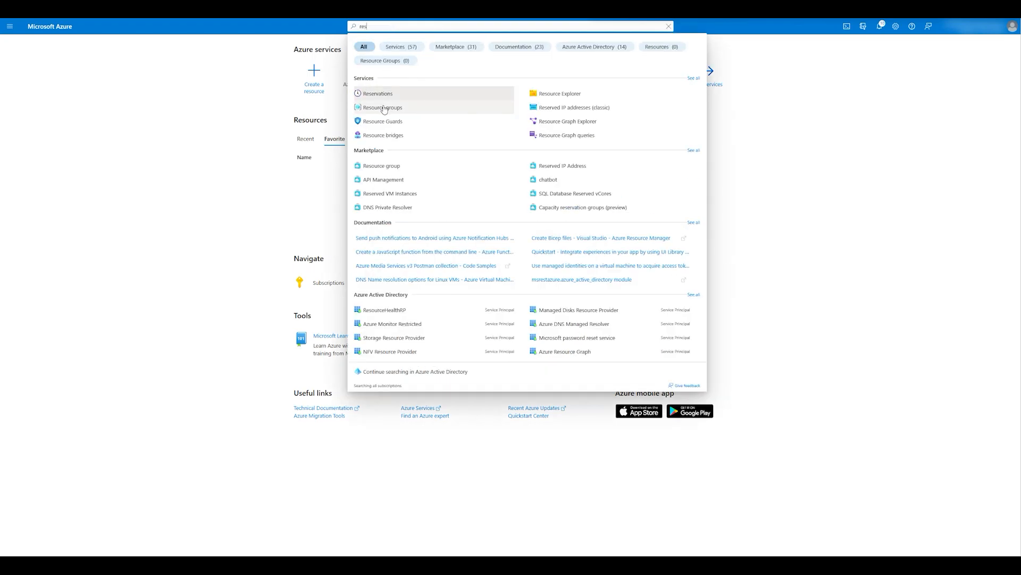
click(384, 108)
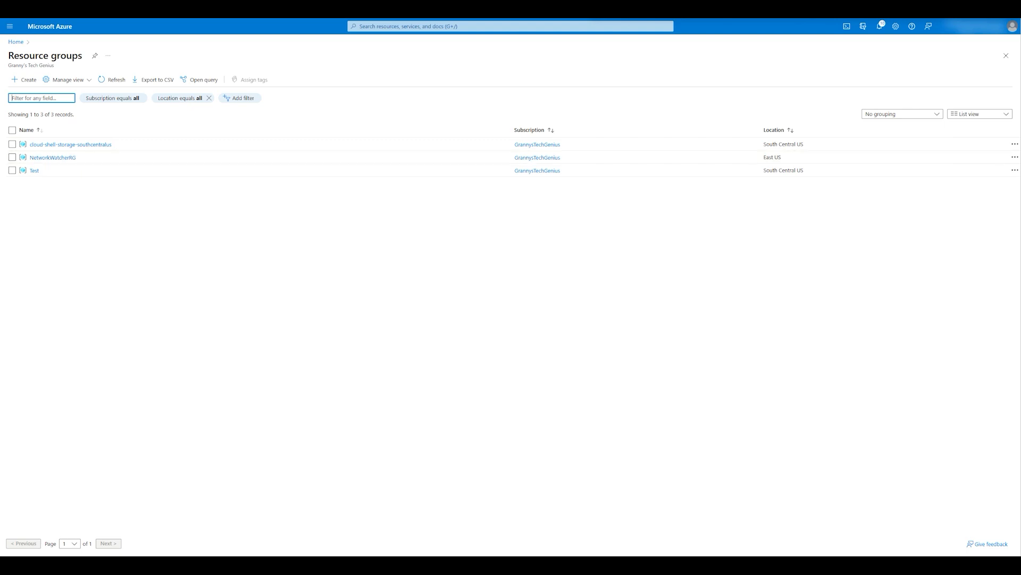
click(25, 79)
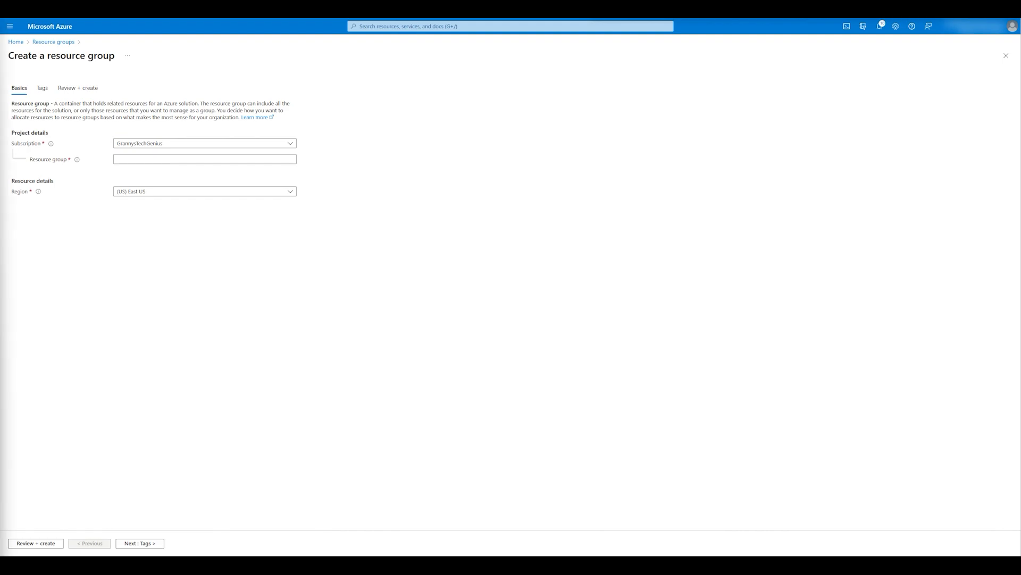
click(129, 159)
text(ContosoResourceGroup)
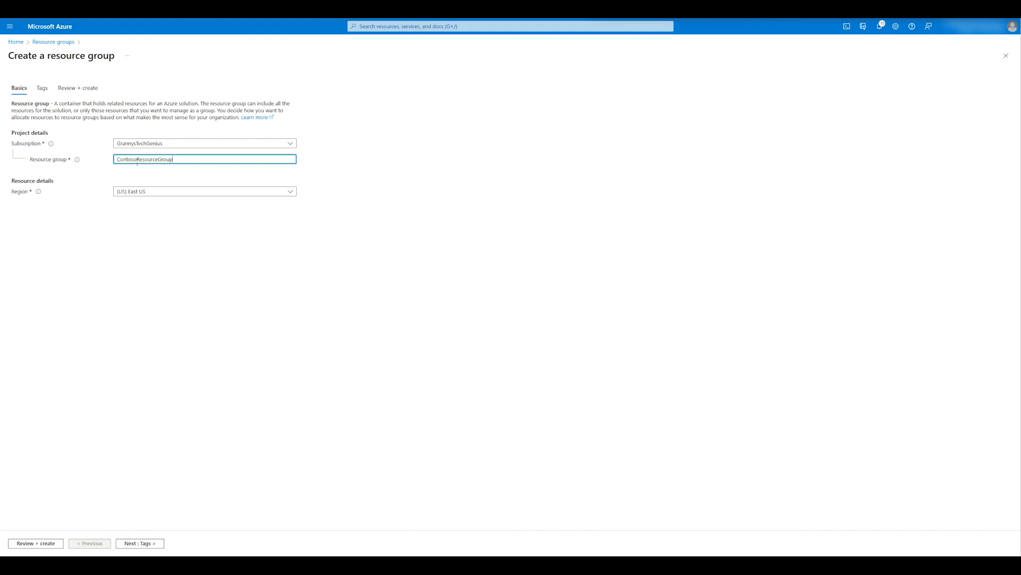
click(281, 317)
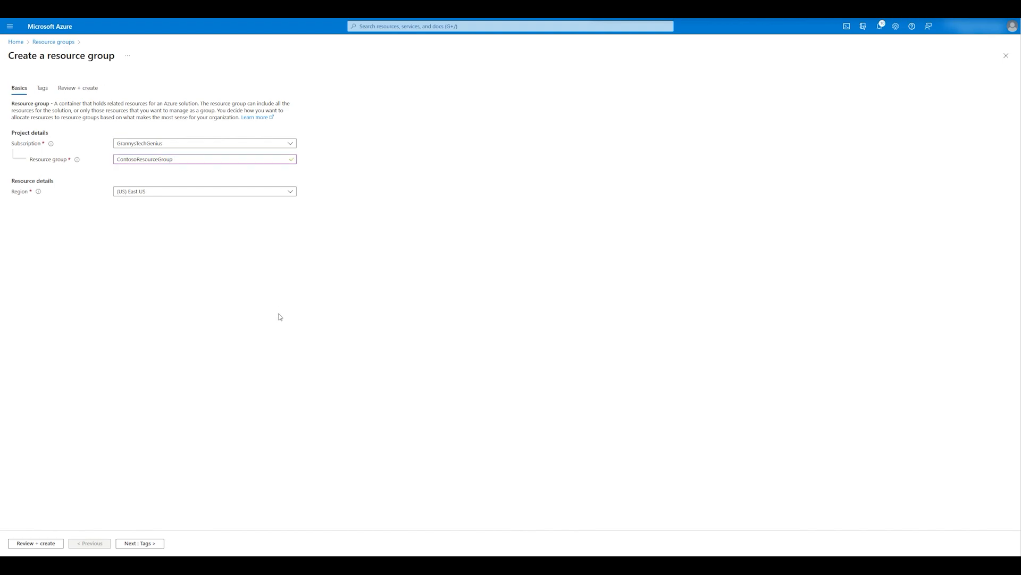
click(141, 544)
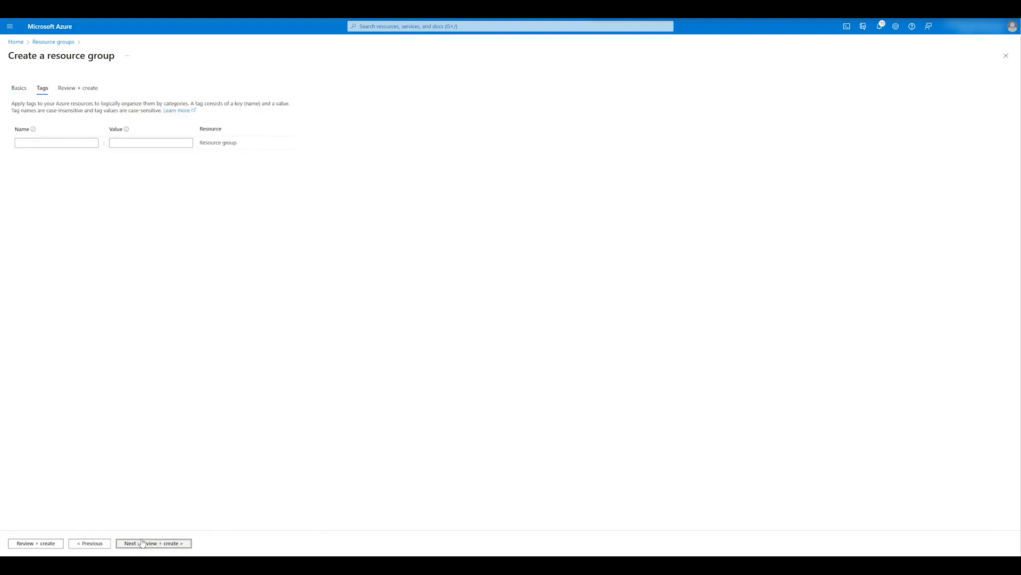
click(143, 542)
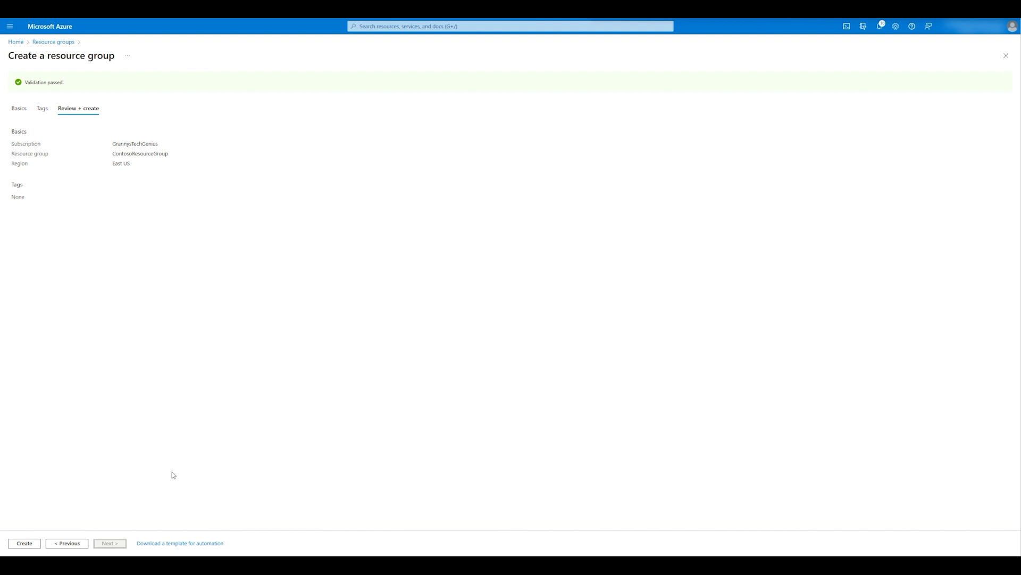
click(25, 543)
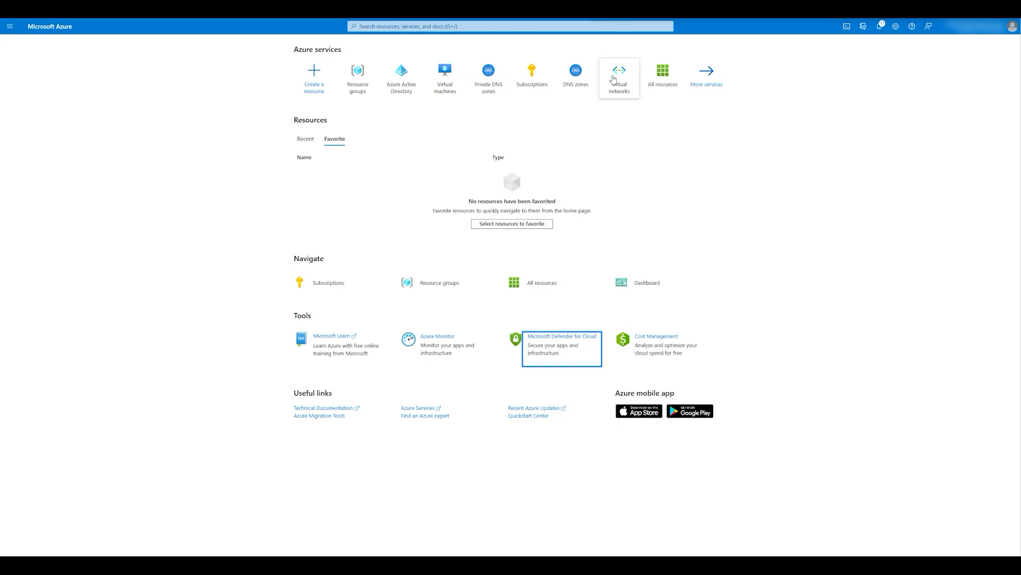
Step: Find the Virtual networks service and start creating a new virtual network
click(619, 77)
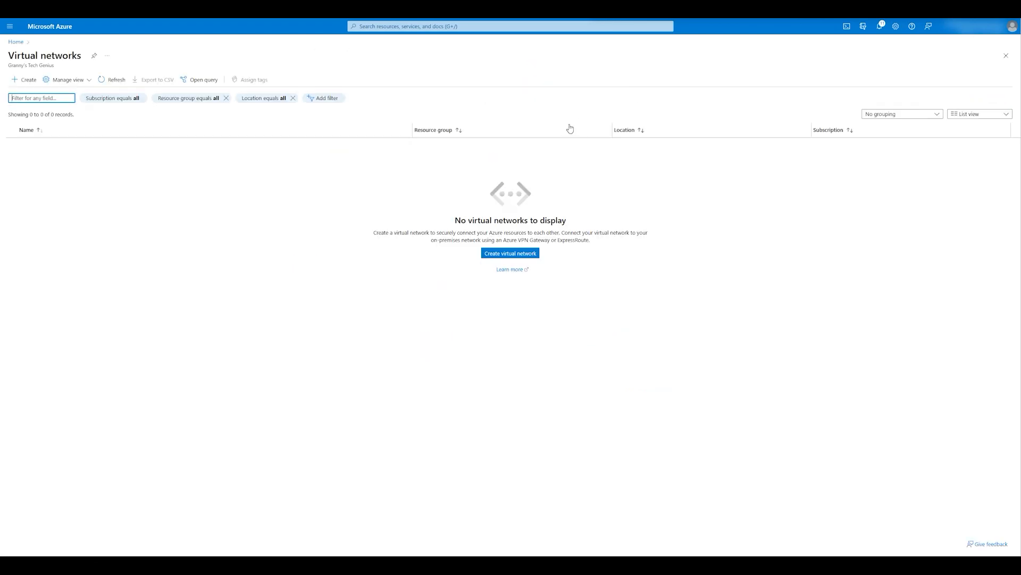
click(16, 41)
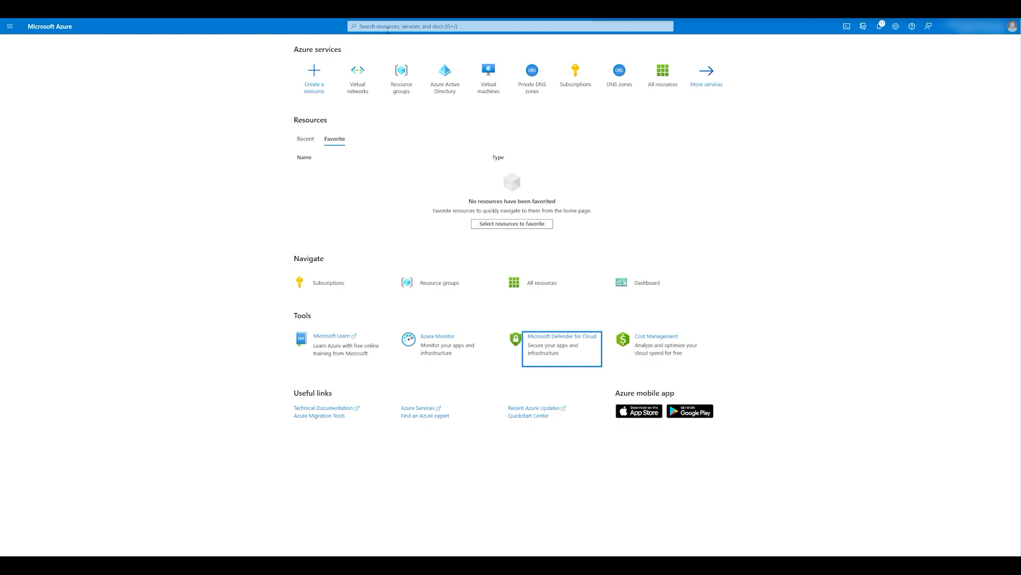
click(388, 28)
text(virtua)
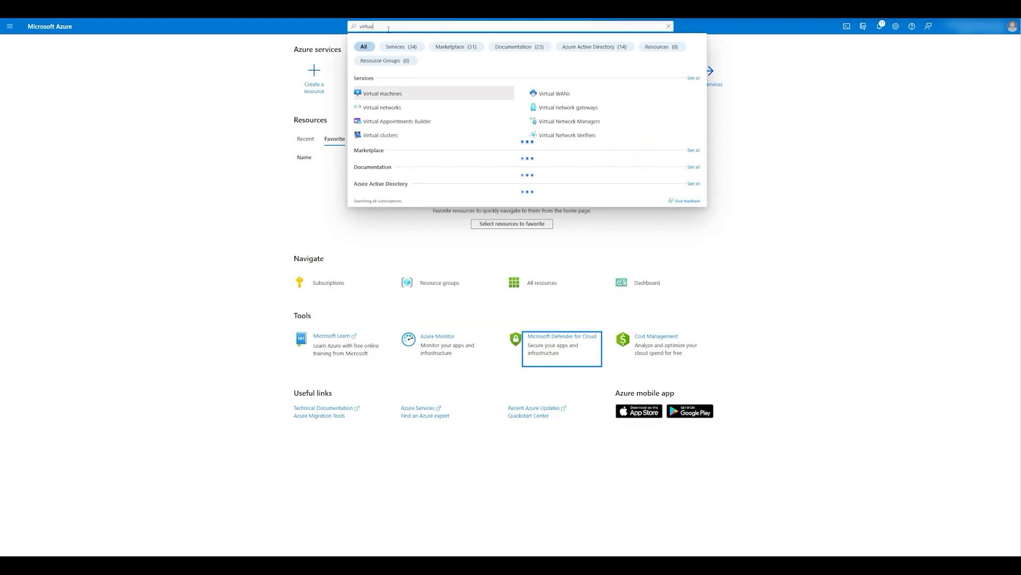
click(393, 108)
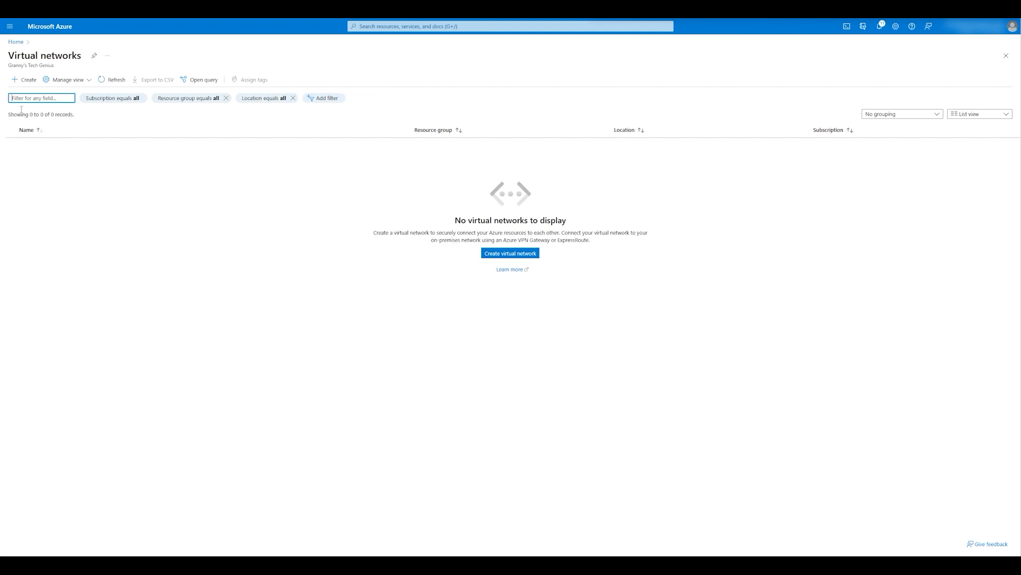
click(26, 80)
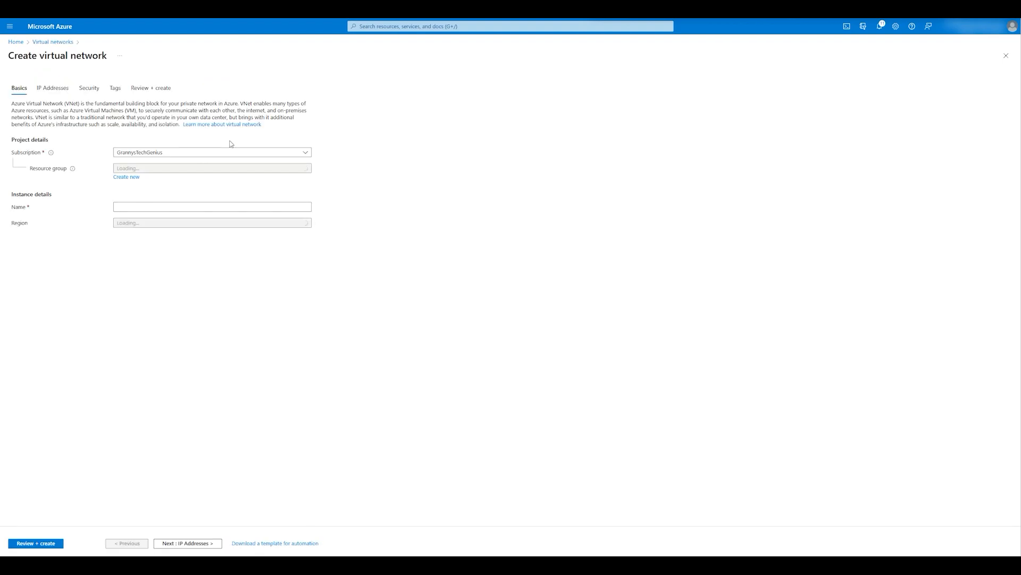
Step: Assign the virtual network to ContosoResourceGroup, name it CoreServicesVnet, and proceed to its IP address settings
click(214, 170)
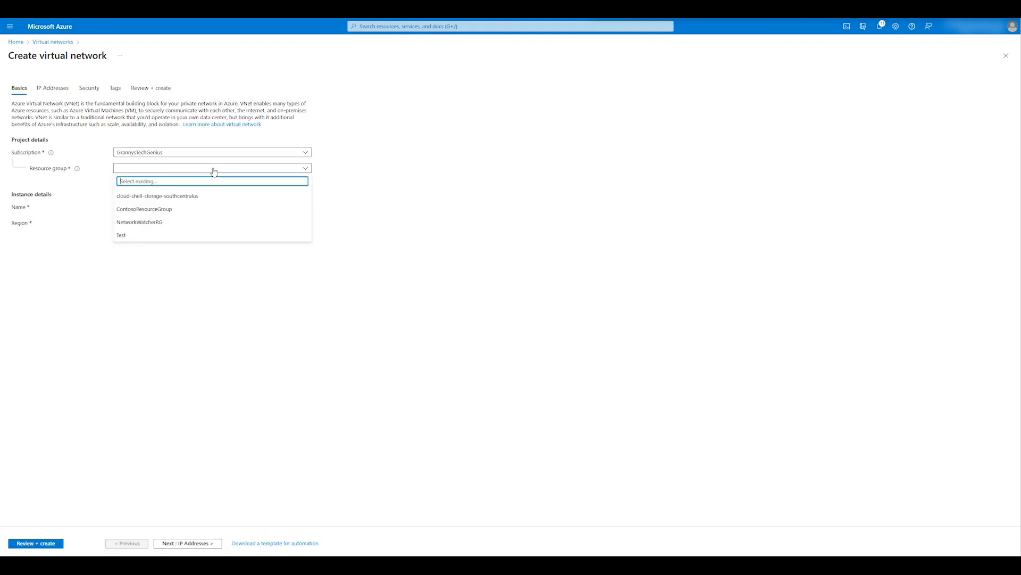
click(182, 211)
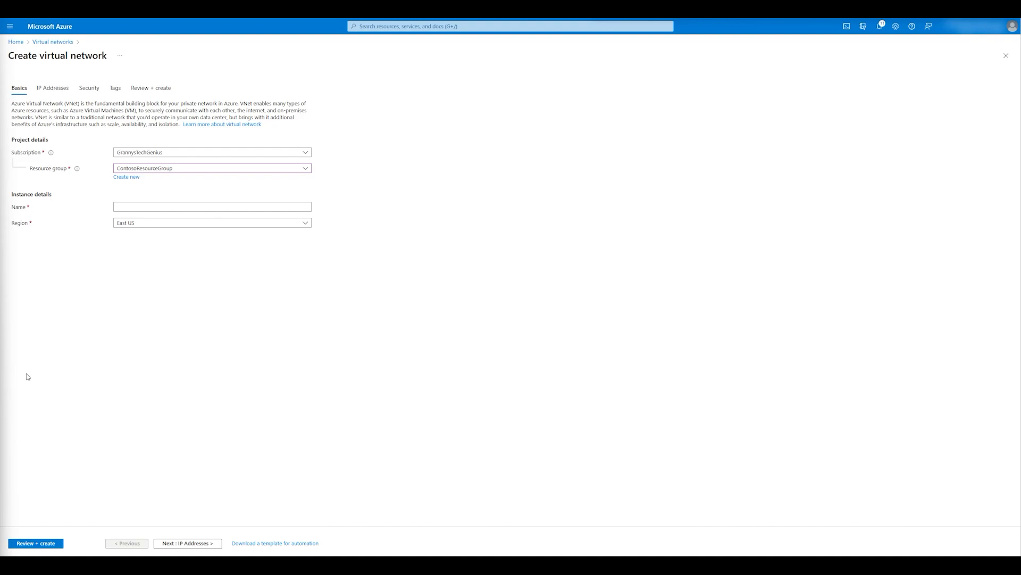
click(136, 207)
text(CoreServicesVnet)
click(143, 256)
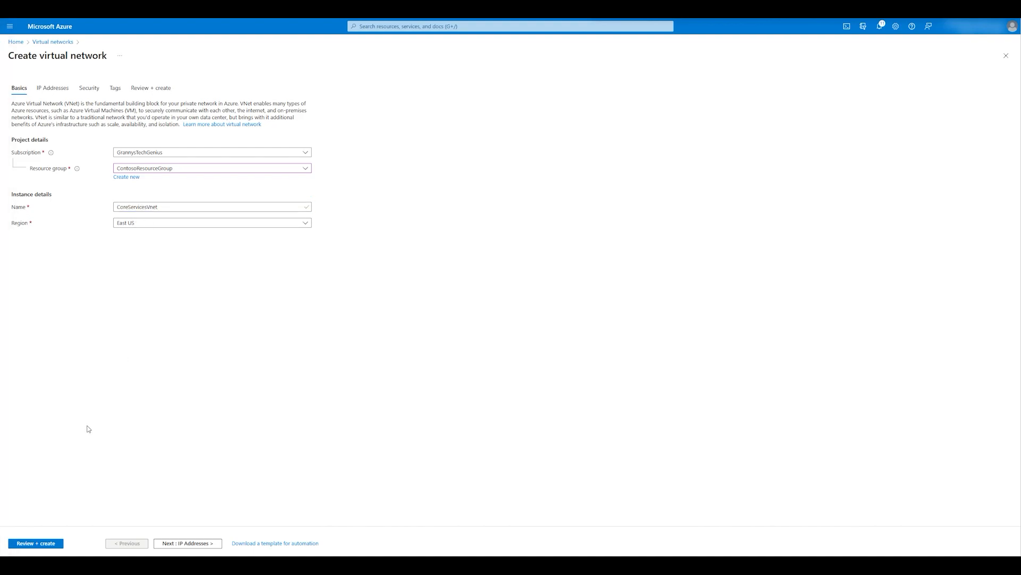
click(169, 543)
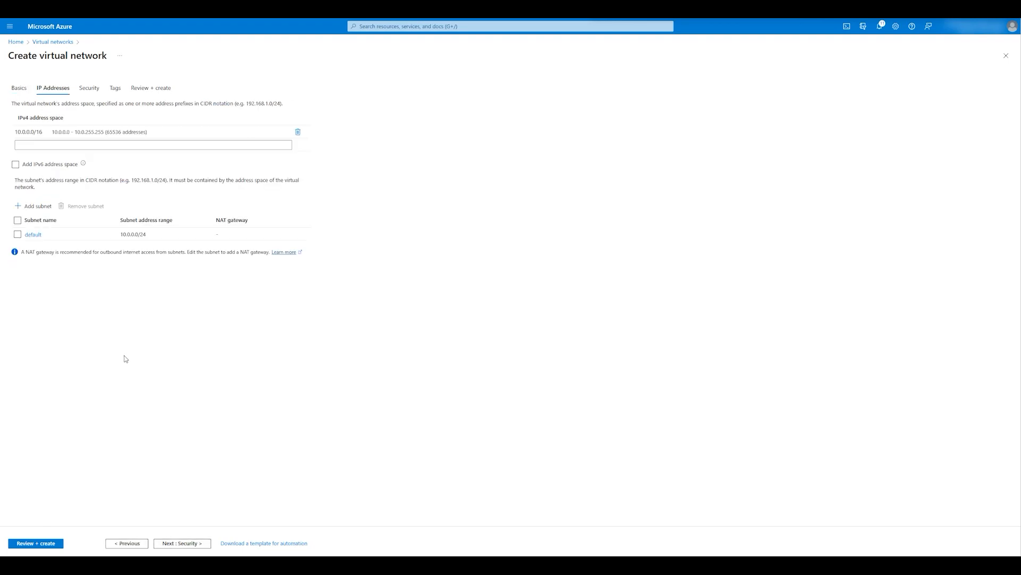
Step: Set the virtual network's IPv4 address space to 10.20.0.0/16
click(27, 132)
double_click(26, 131)
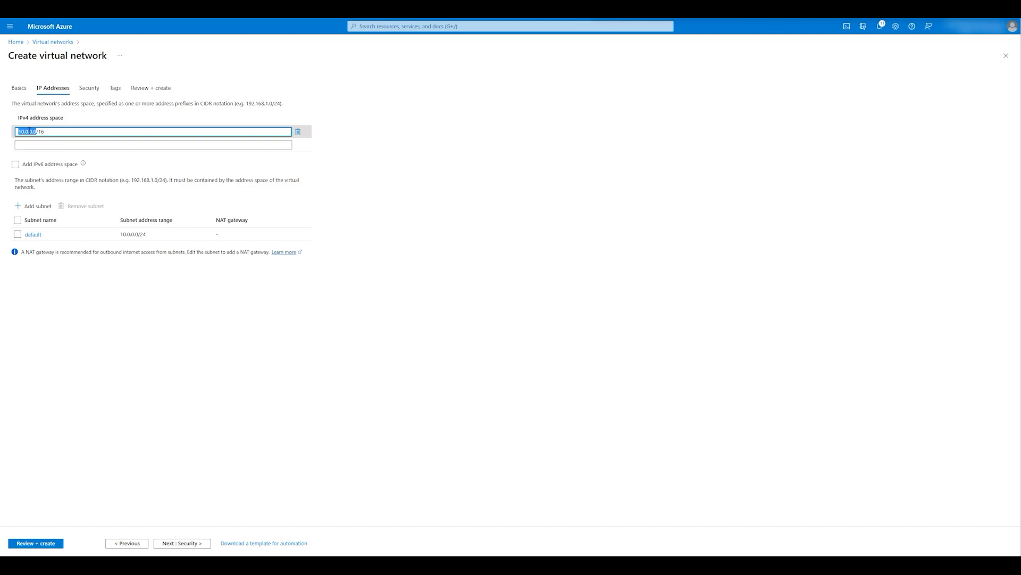
drag(55, 130, 5, 133)
text(10)
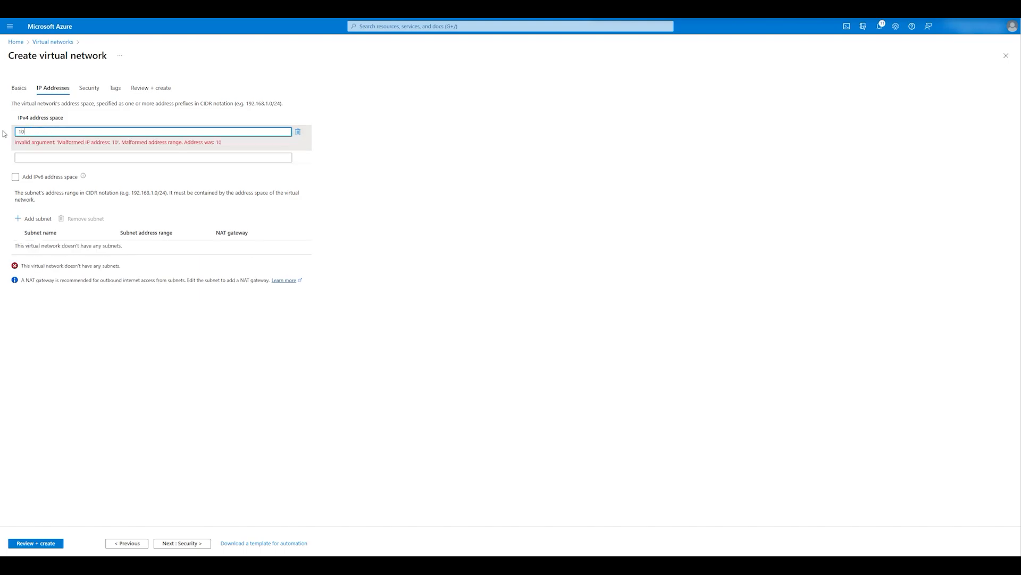
text(.20.0.0/)
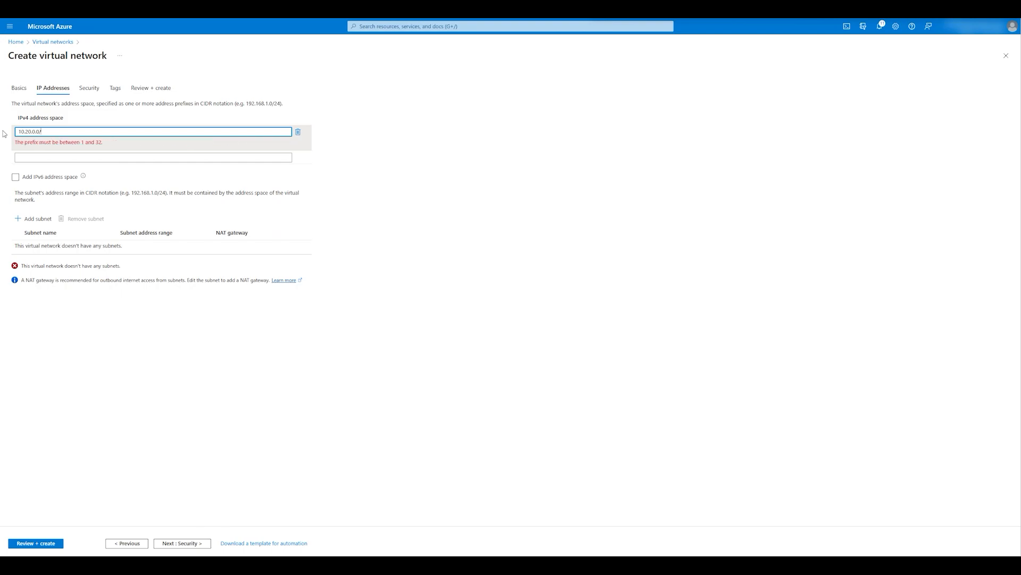
text(16)
click(210, 403)
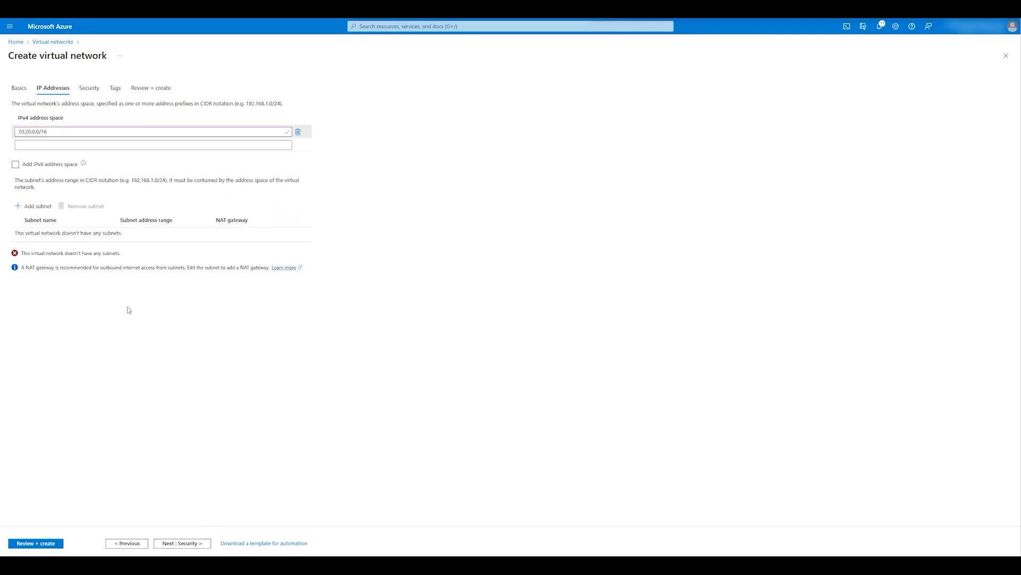
Step: Add a subnet named GatewaySubnet with the address range 10.20.0.0/27
click(41, 212)
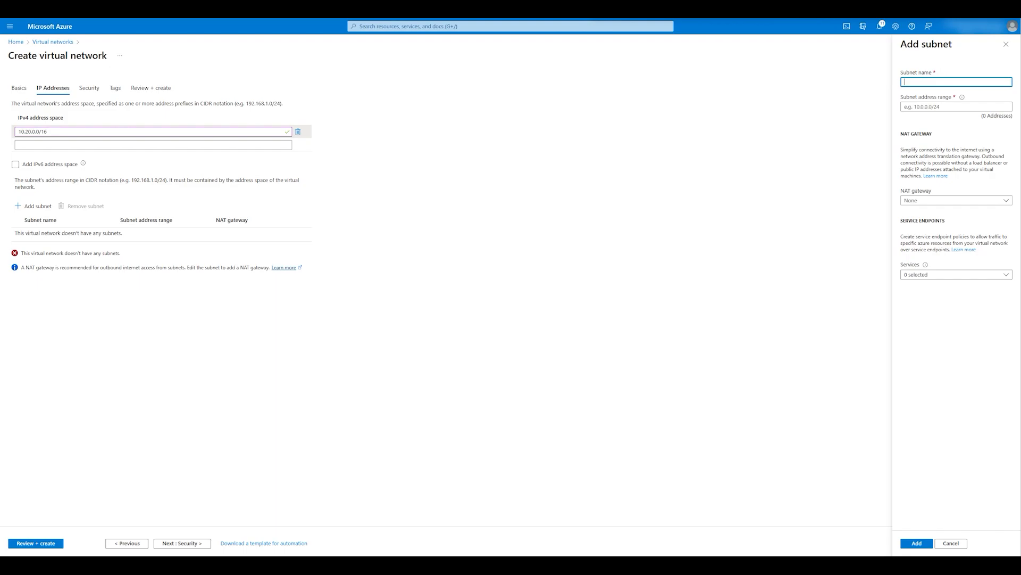
key(alt+Tab)
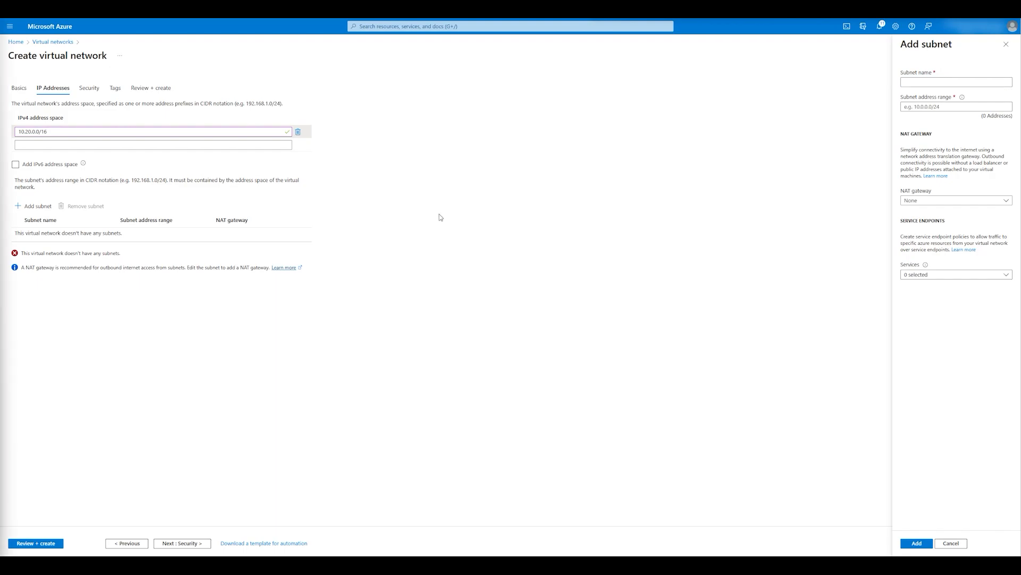
click(948, 82)
text(GatewaySubnet)
click(937, 106)
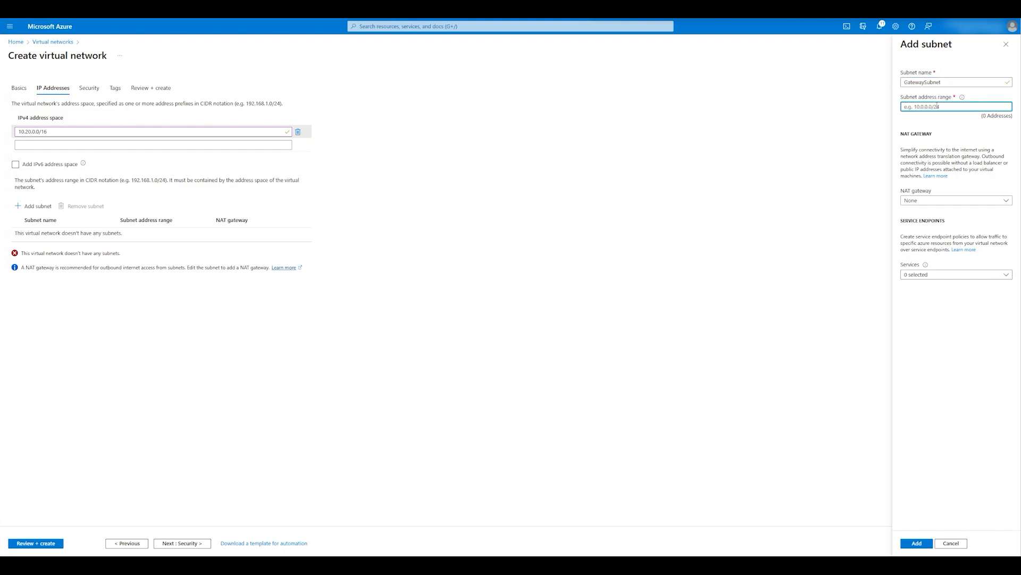
text(10.20.0.0/27)
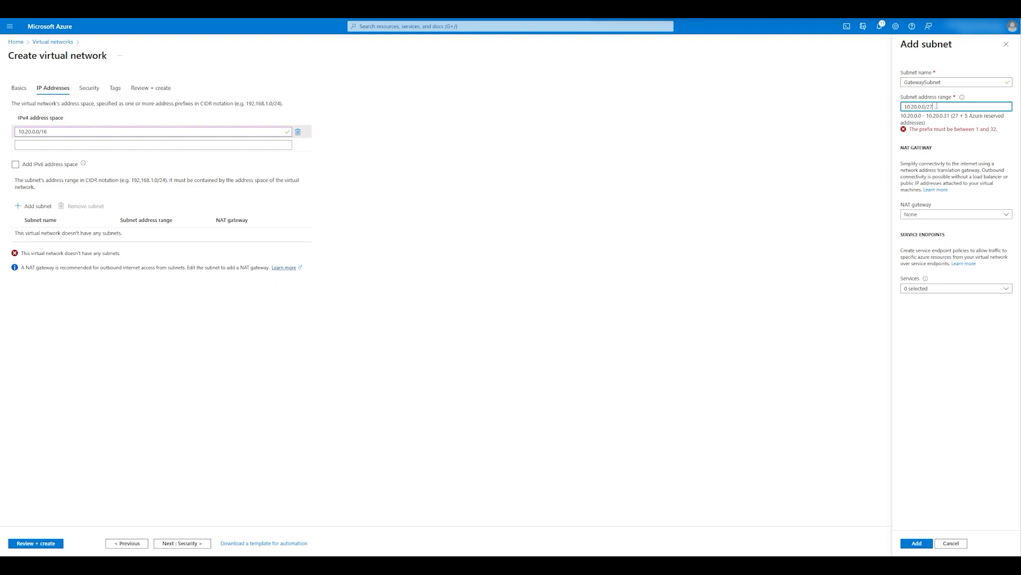
click(955, 355)
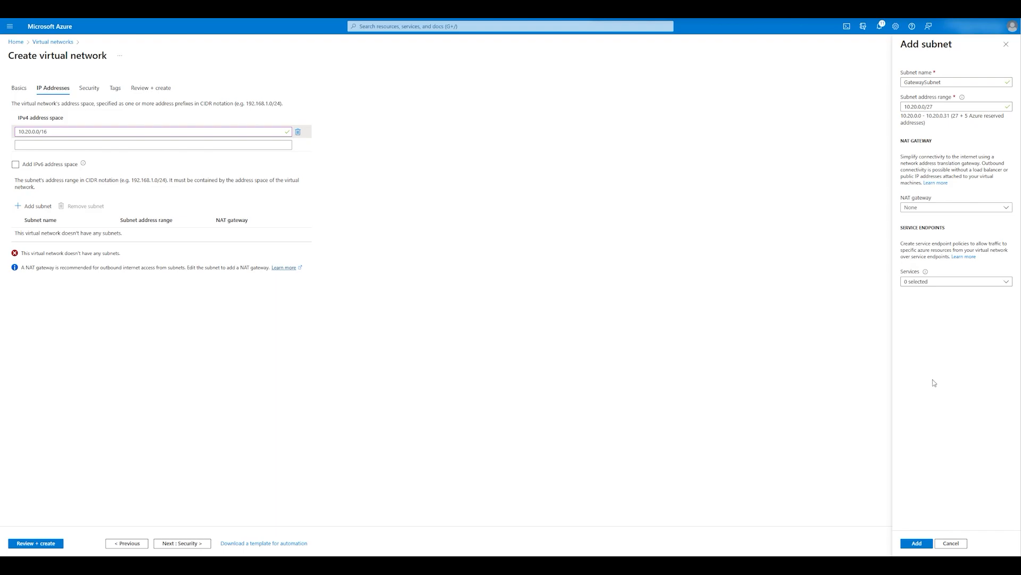
click(910, 542)
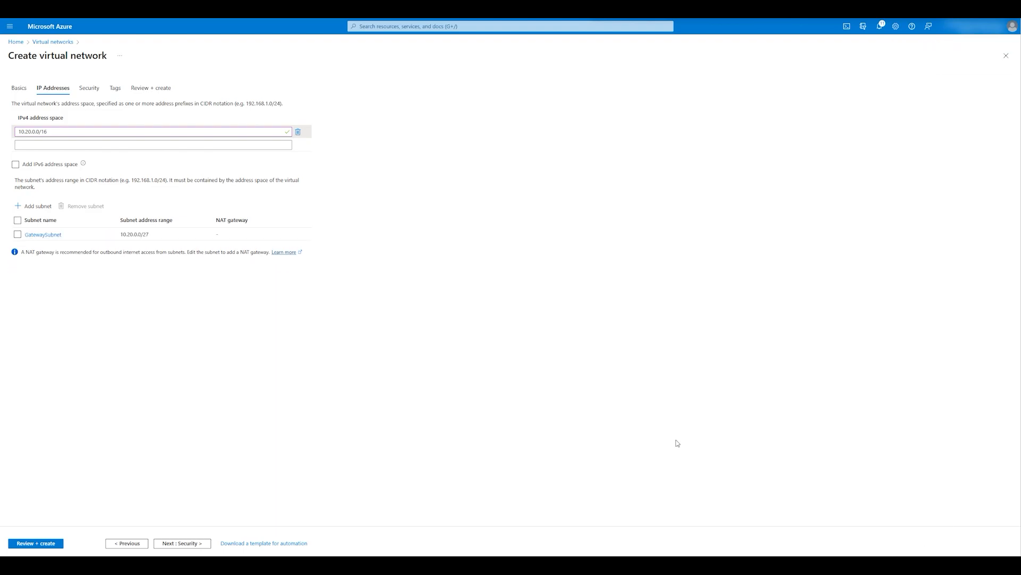
Step: Add a subnet named SharedServicesSubnet with the address range 10.20.10.0/24
click(37, 207)
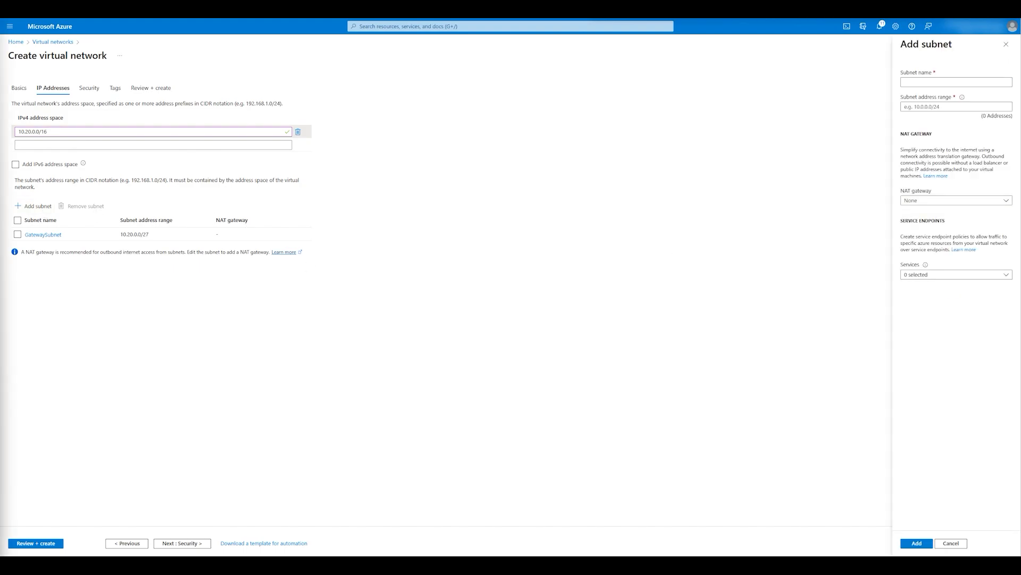
click(955, 83)
text(SharedServicesSubnet)
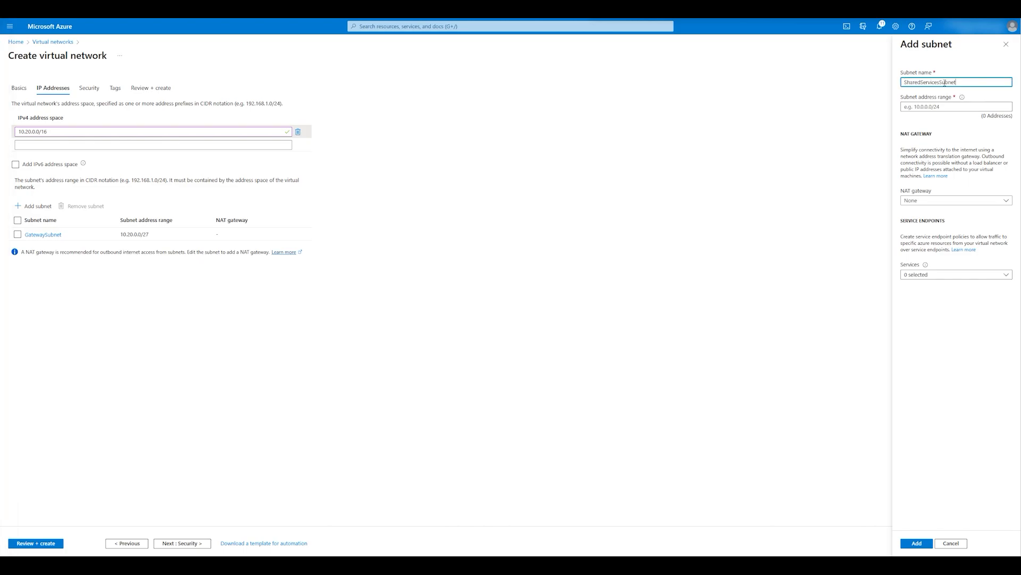
click(939, 106)
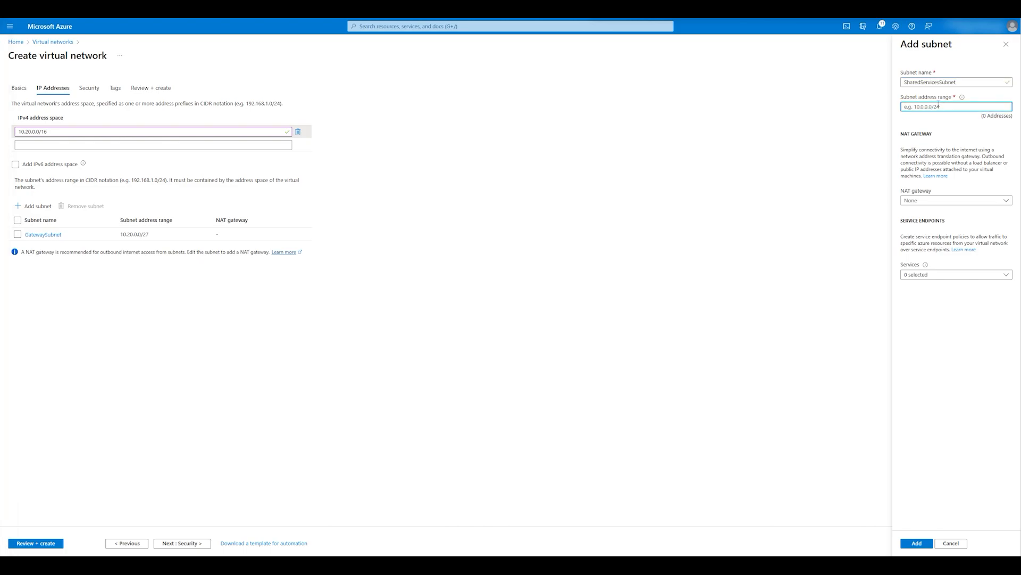
text(10.20.10.0/2)
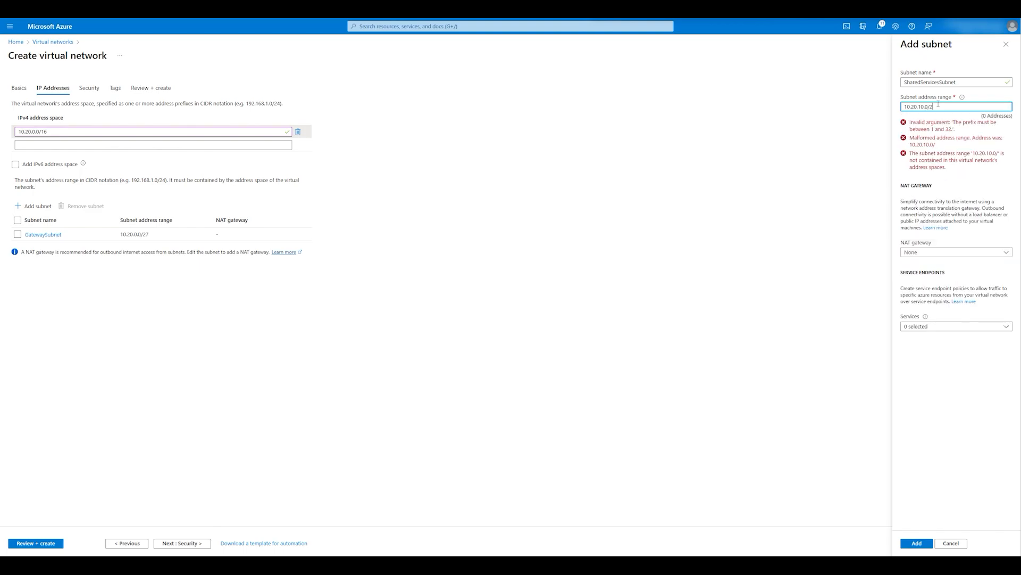
text(4)
click(959, 143)
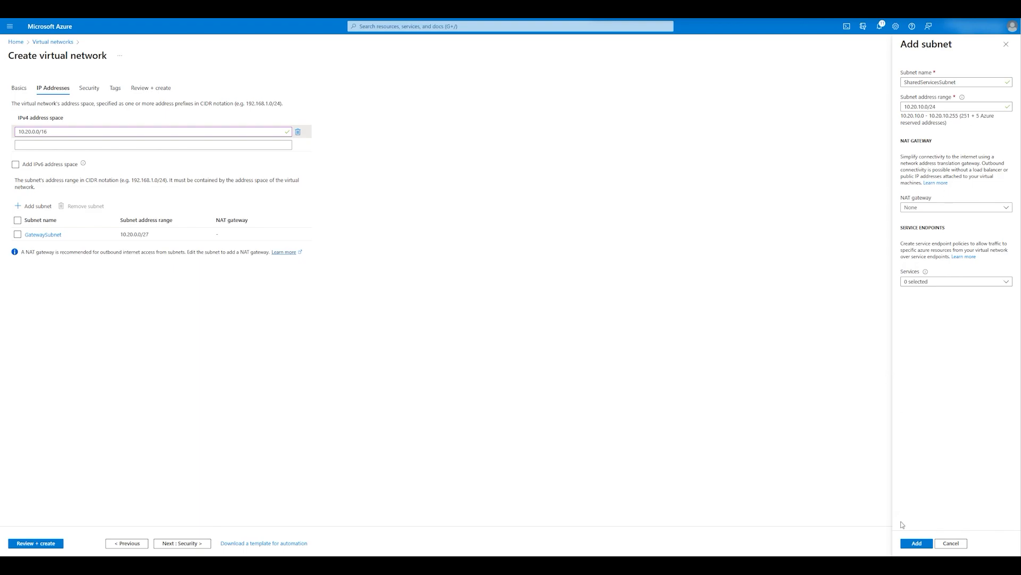
click(917, 543)
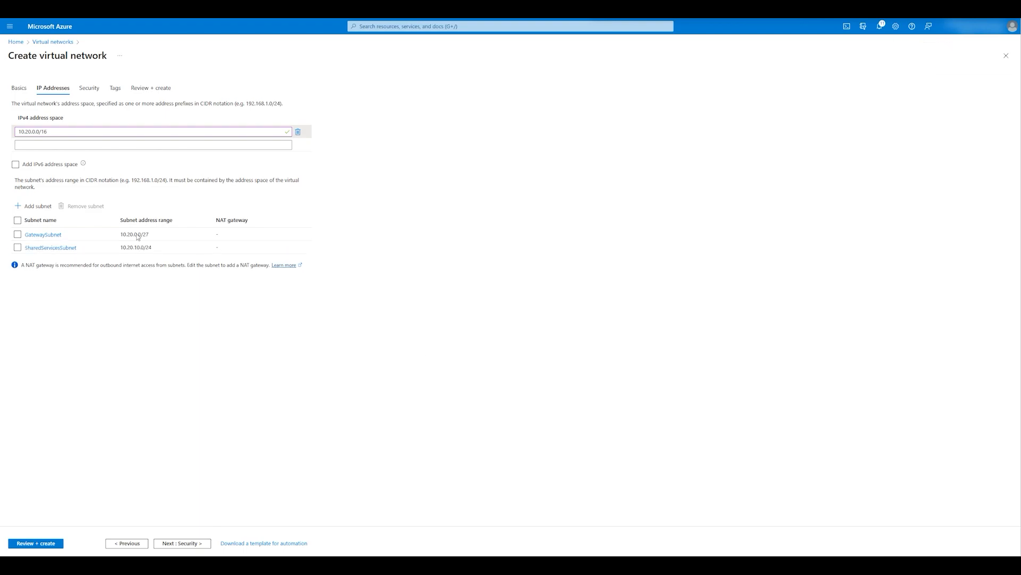
Step: Add a subnet named DatabaseSubnet with the address range 10.20.20.0/24
click(33, 206)
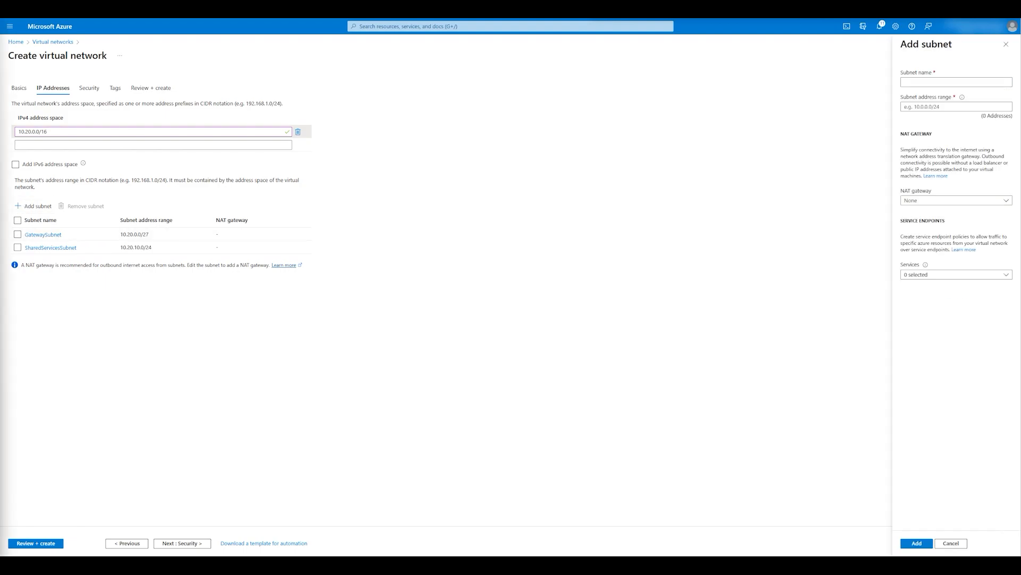
click(928, 82)
text(DatabaseSubnet)
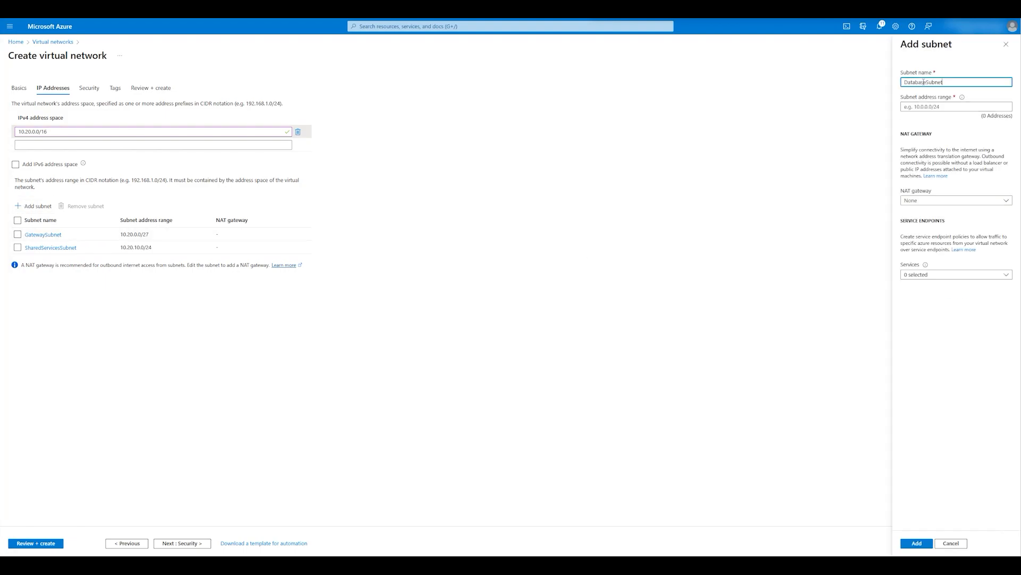
click(924, 106)
text(10)
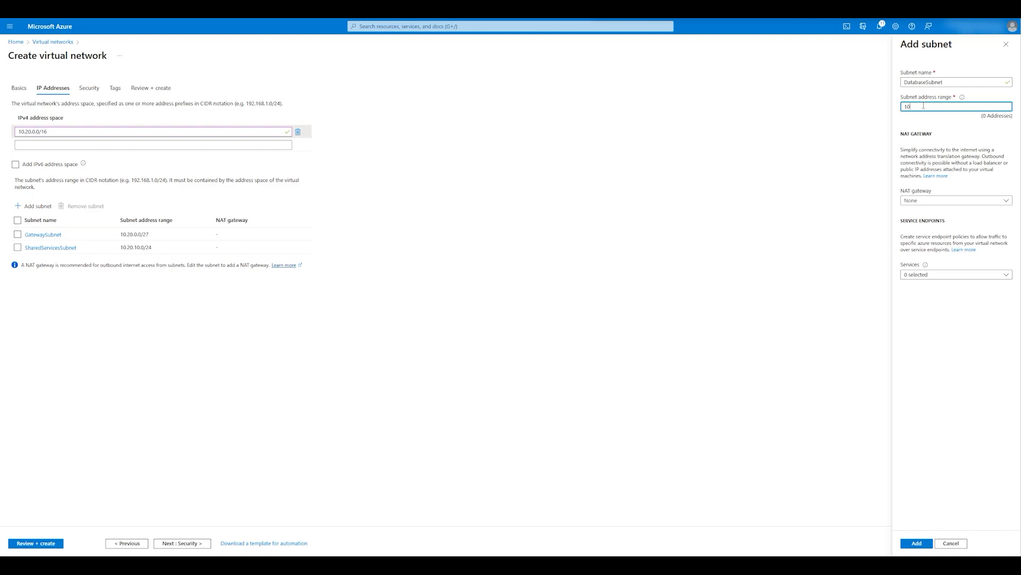
text(.20.20.0/24)
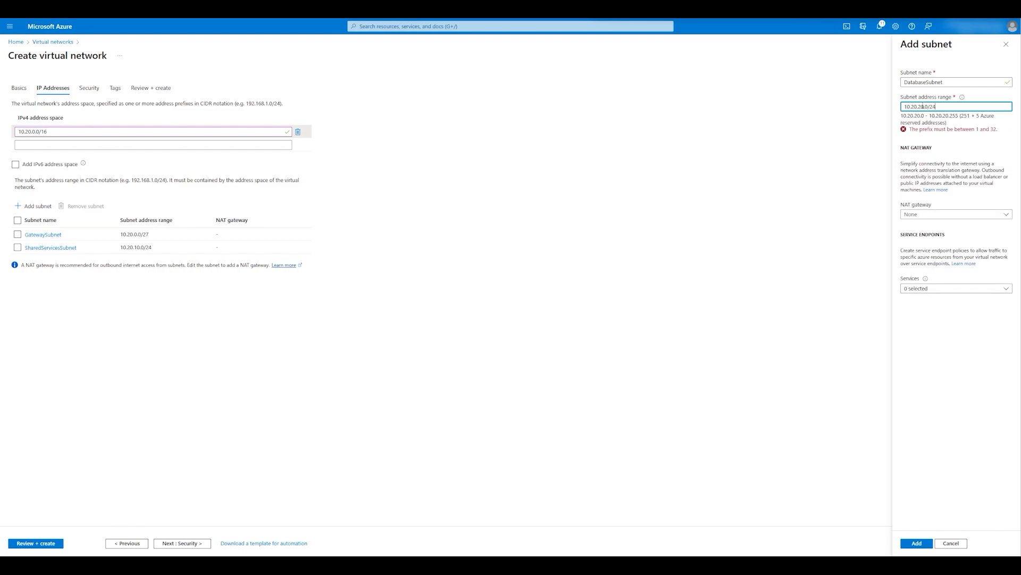
click(911, 543)
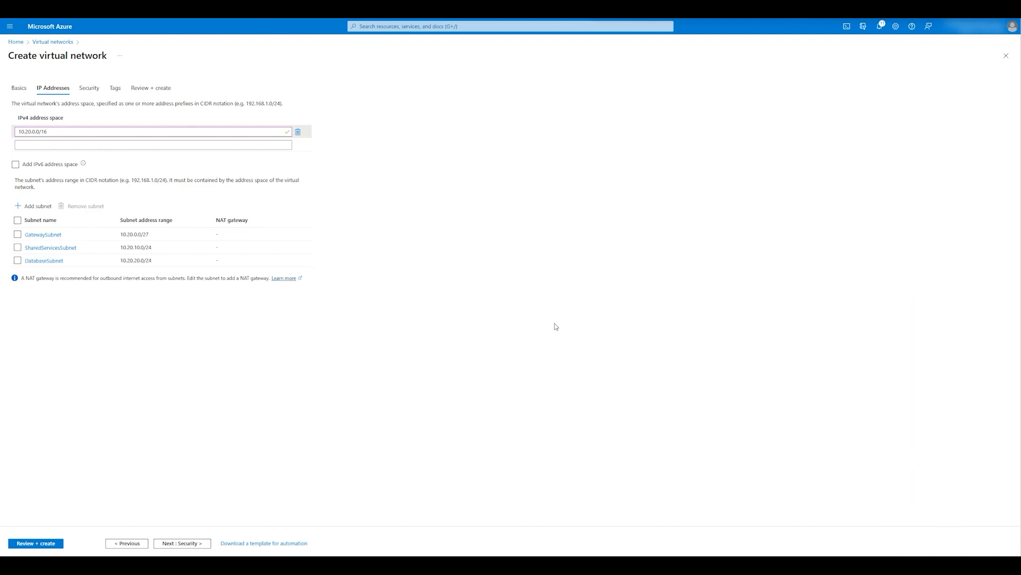
Step: Add a subnet named PublicWebServiceSubnet with the address range 10.20.30.0/24
click(31, 207)
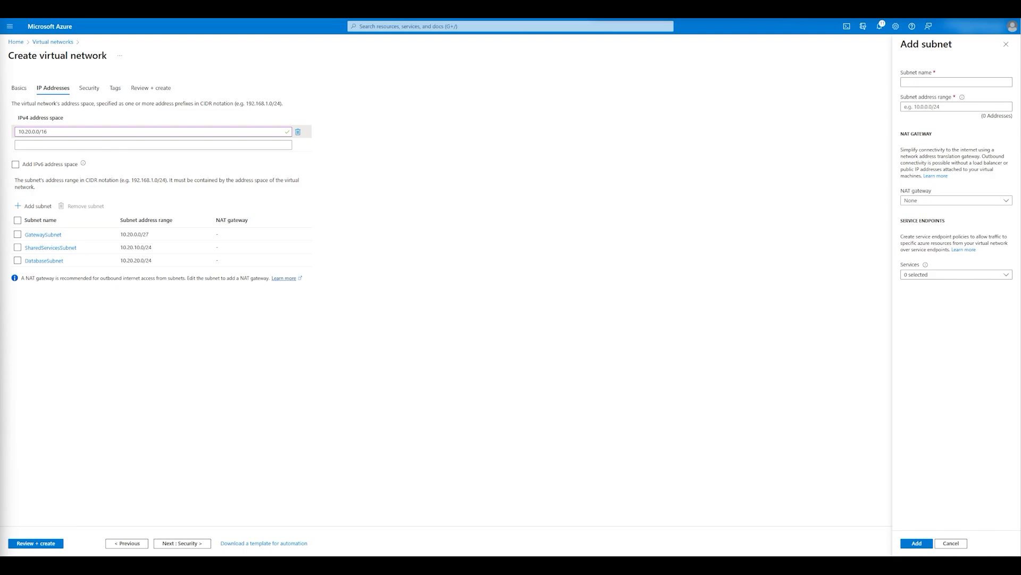
click(928, 82)
text(PublicWebServiceSubnet)
click(928, 106)
text(10.)
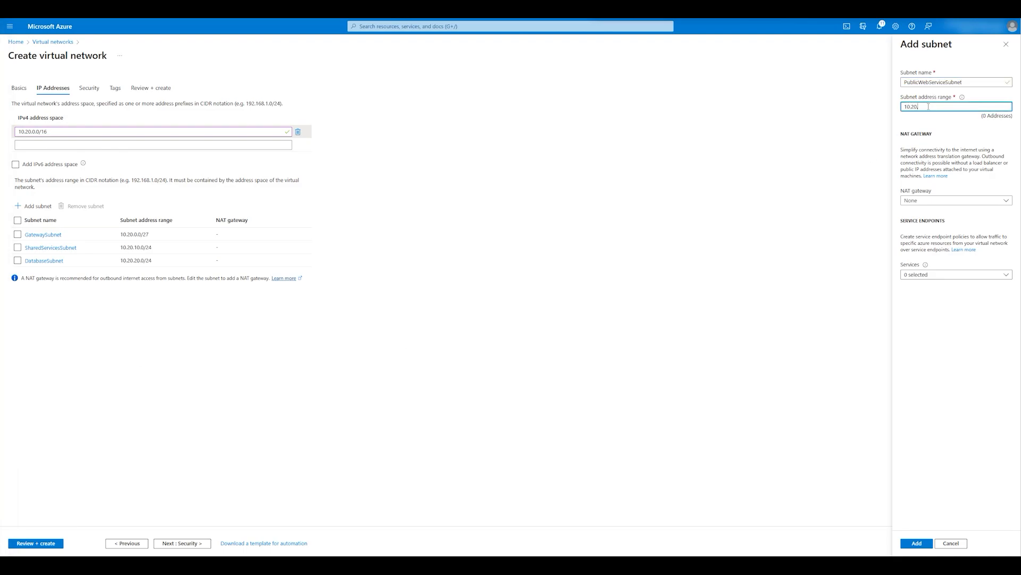
text(20.30.0/24)
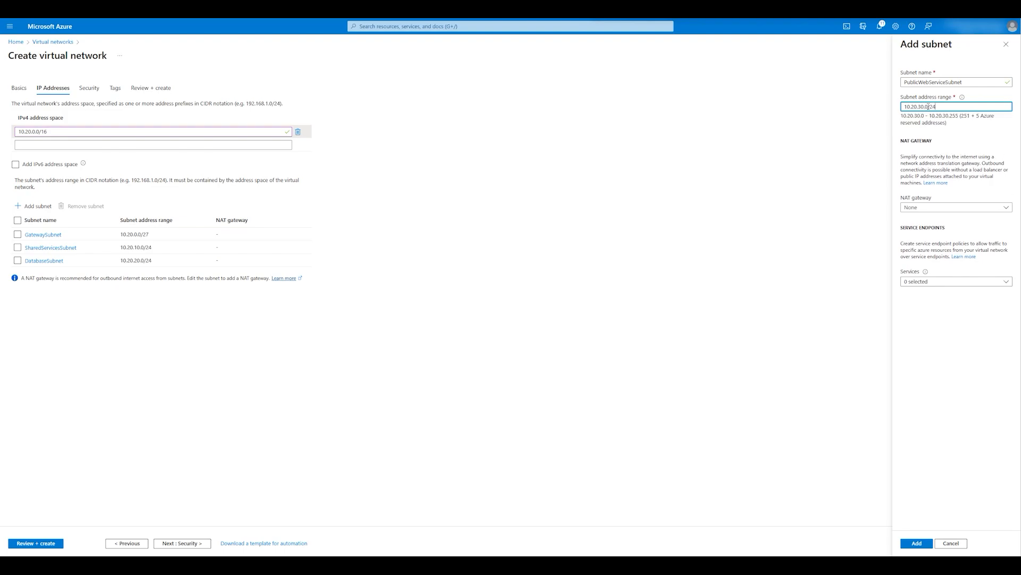
click(917, 543)
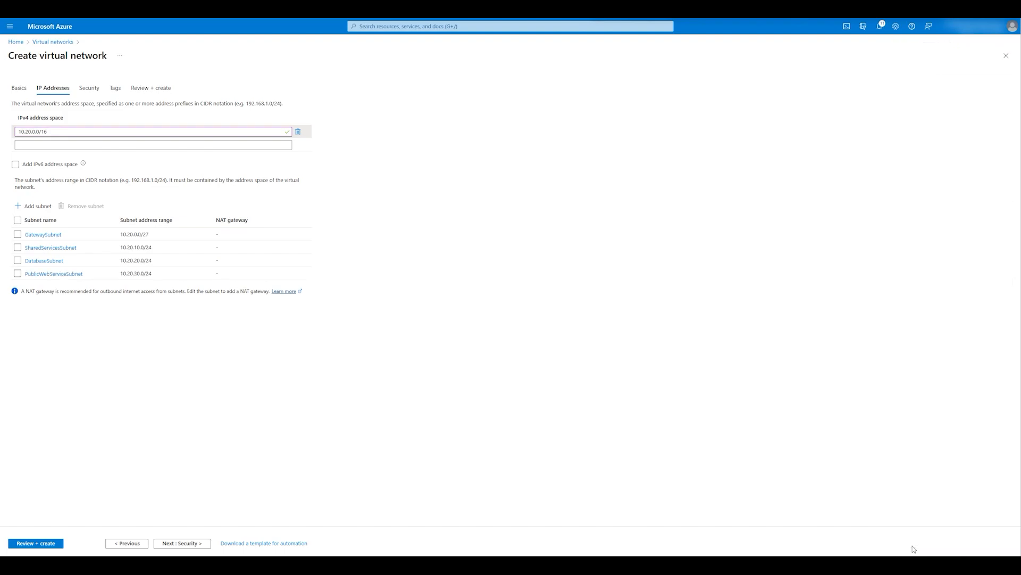
Step: Keep the default security settings without tags and create the CoreServicesVnet virtual network
click(184, 543)
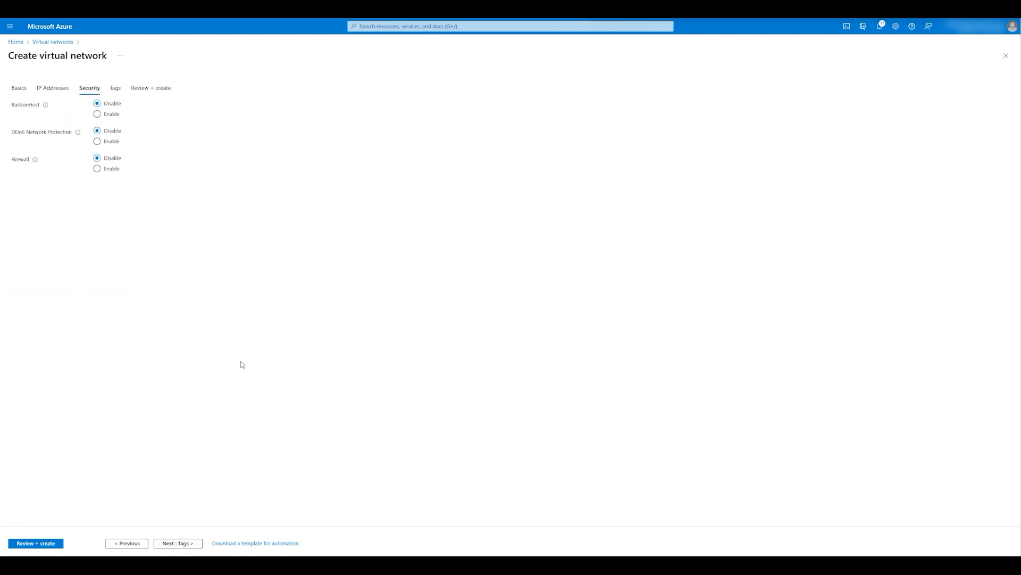
click(179, 543)
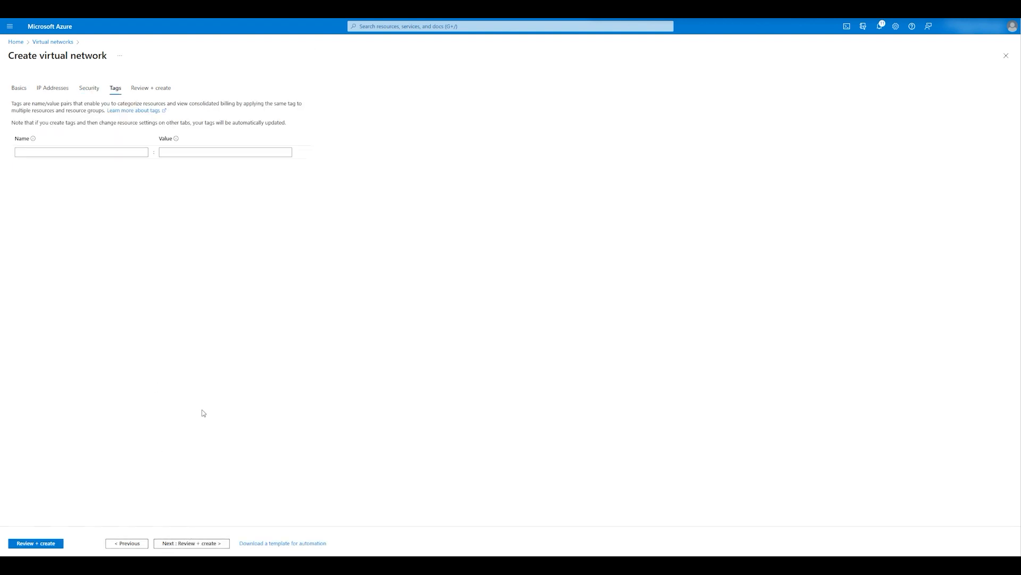
click(185, 544)
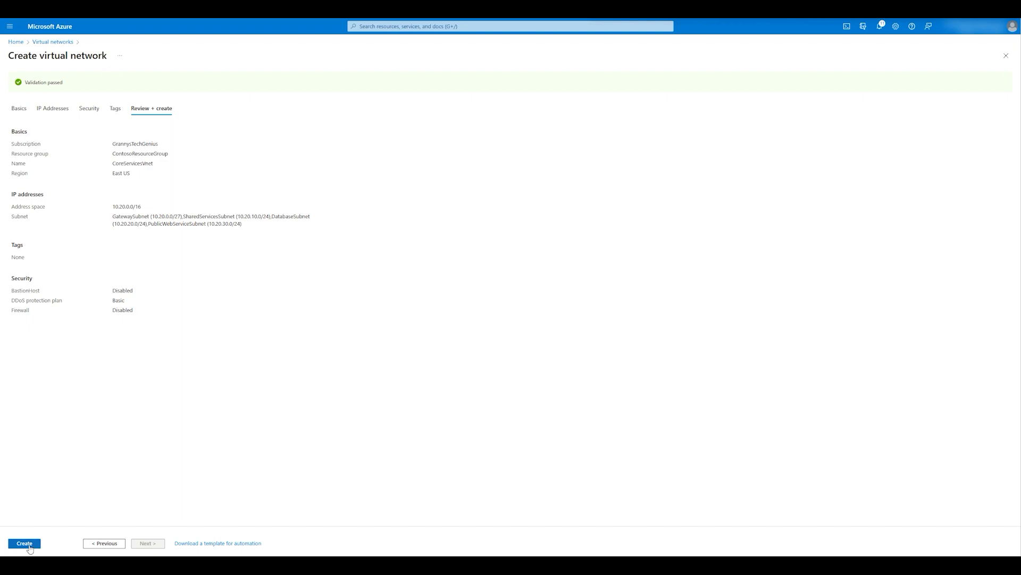
click(24, 543)
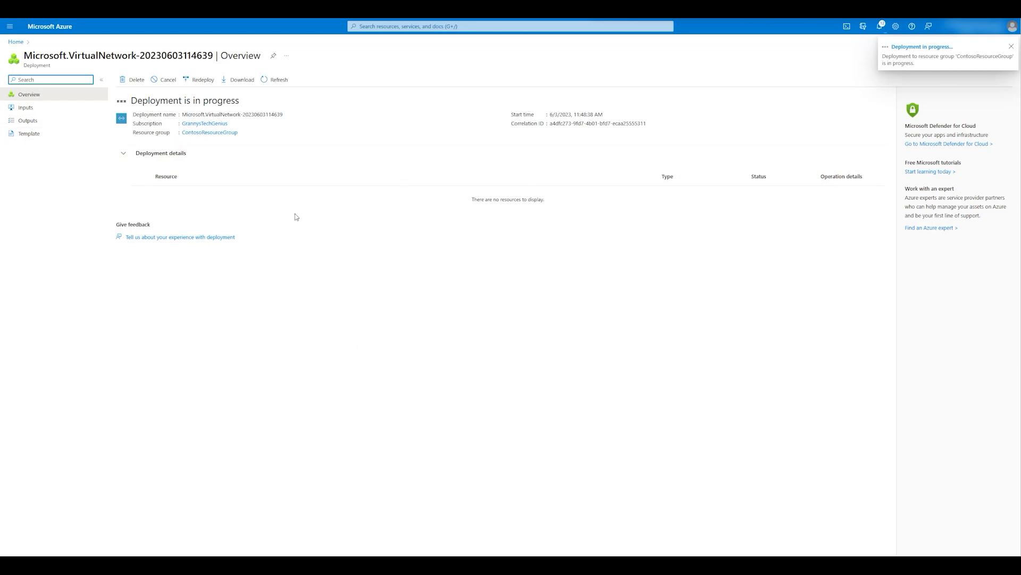
Step: Start creating another virtual network and assign it to ContosoResourceGroup
click(19, 43)
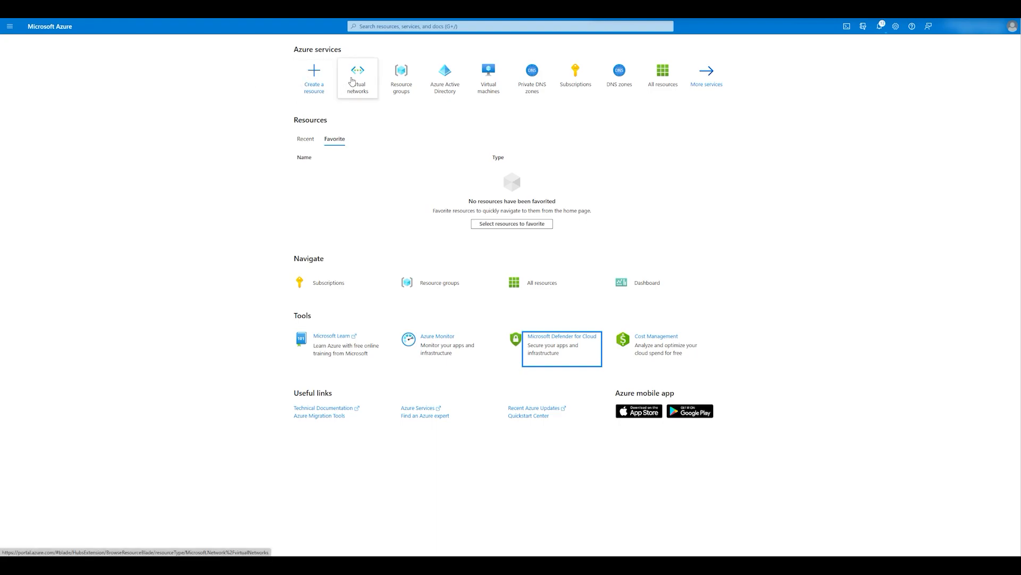
click(356, 77)
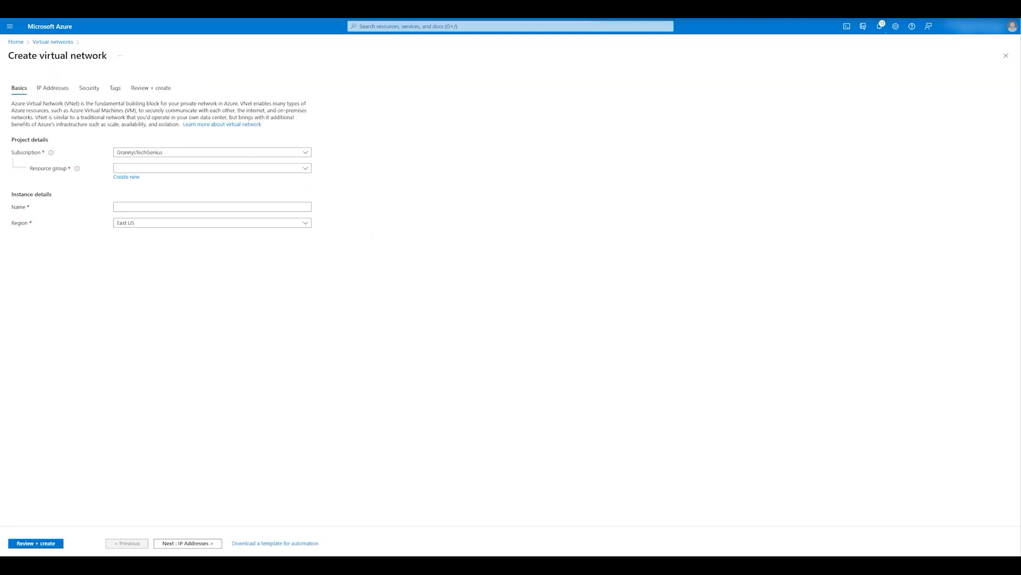
click(178, 168)
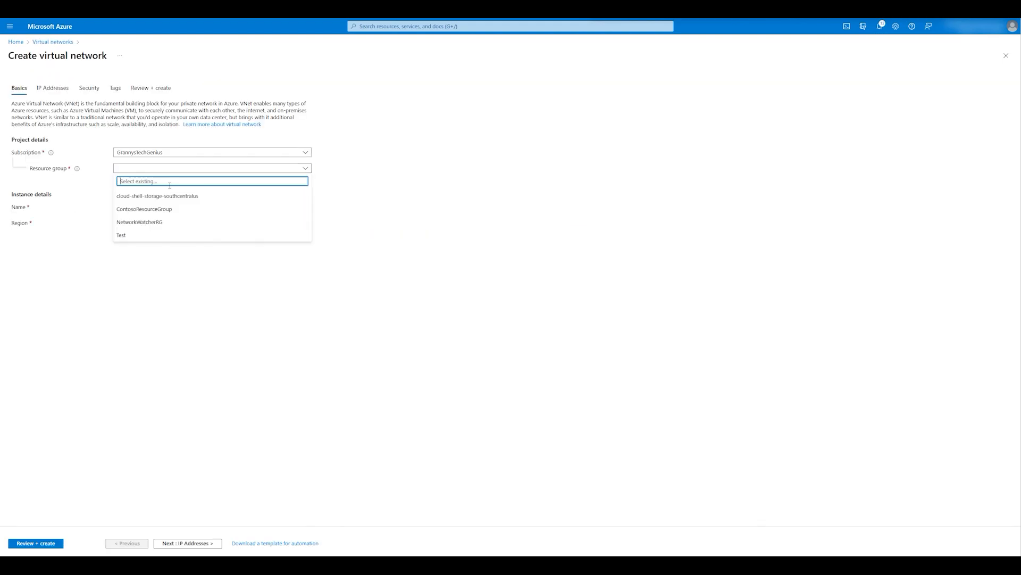
click(147, 197)
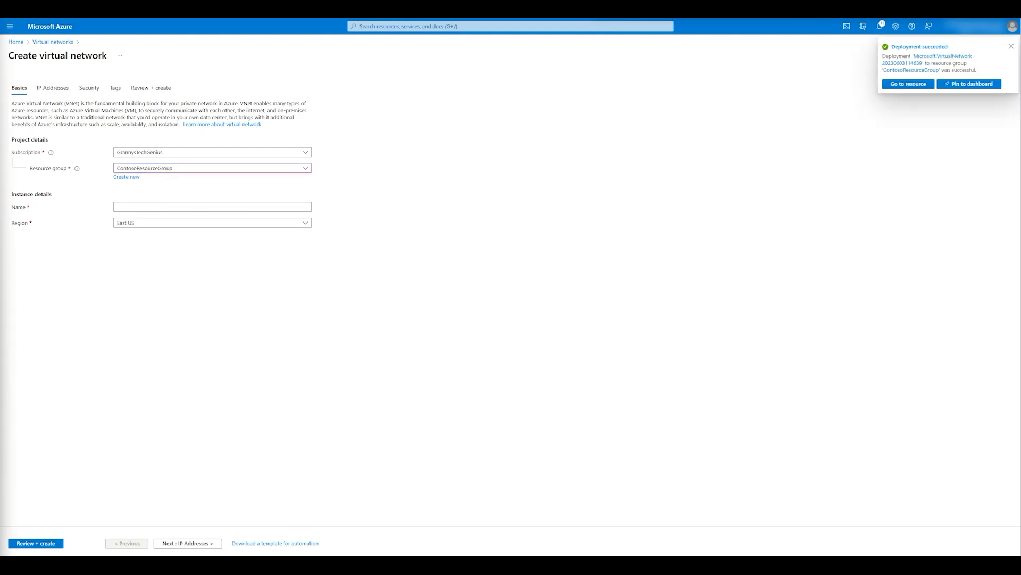
Step: Name the virtual network ManufacturingVnet, set its region to West Europe, and proceed to its IP address settings
click(162, 207)
text(ManufacturingVnet)
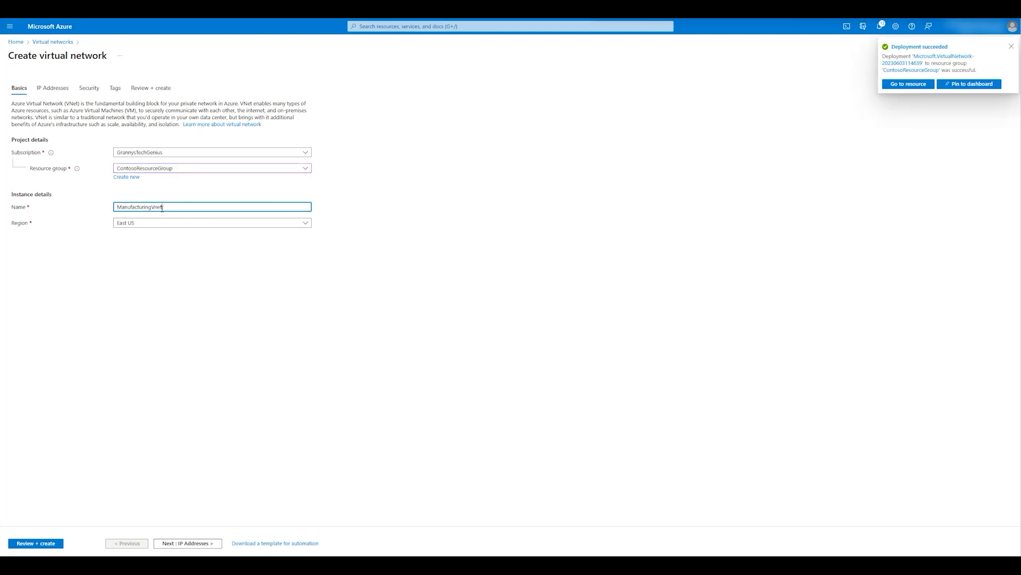
click(185, 292)
click(189, 224)
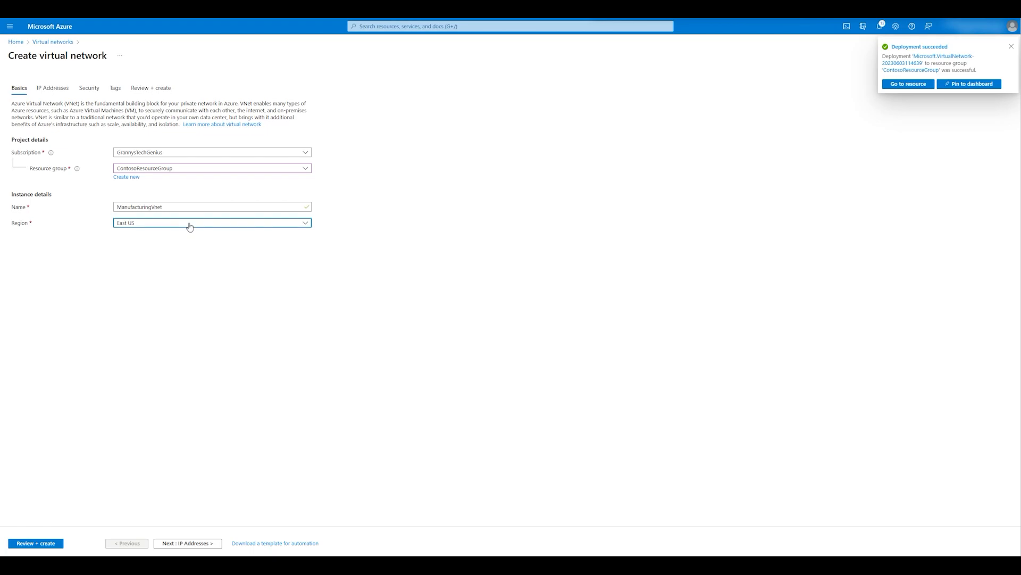
scroll(219, 362, down, 6)
click(160, 456)
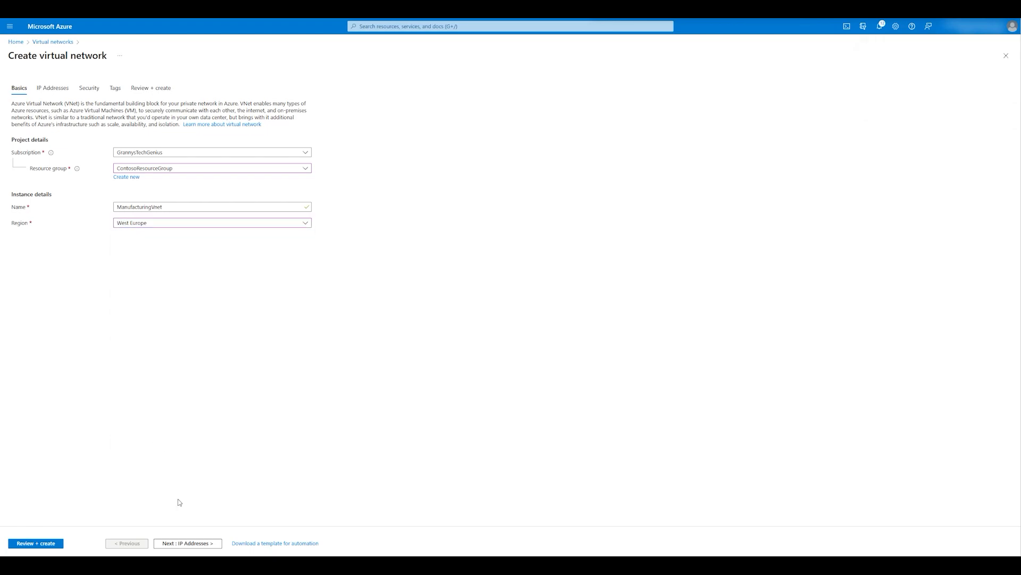
click(188, 543)
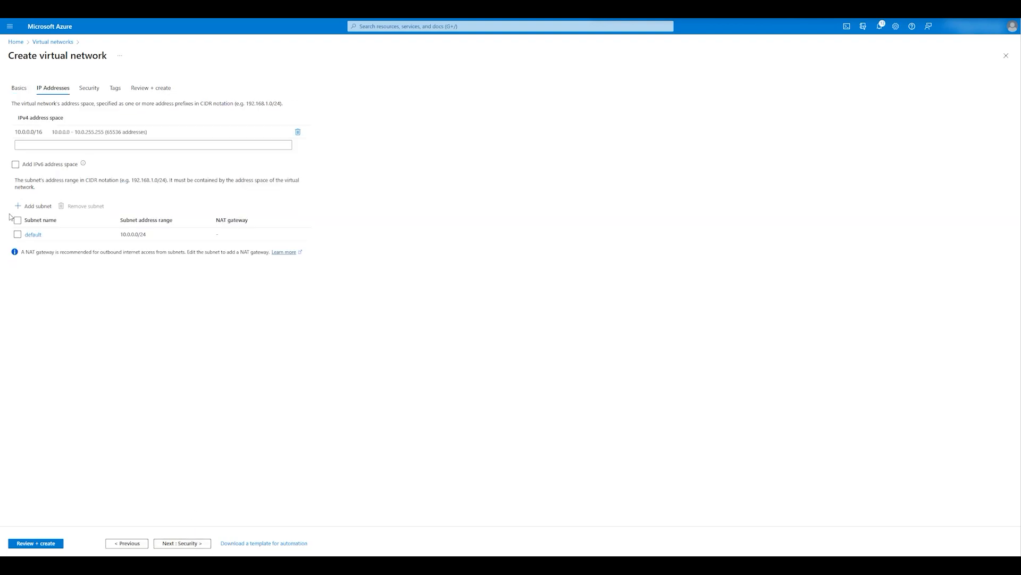
Step: Set ManufacturingVnet's IPv4 address space to 10.30.0.0/16
click(29, 131)
triple_click(29, 131)
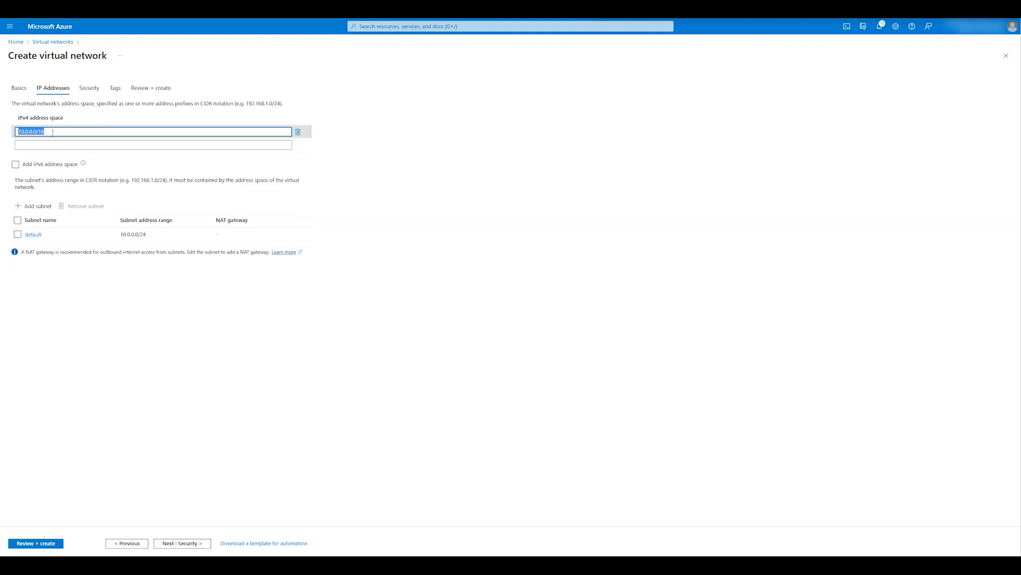
text(10.)
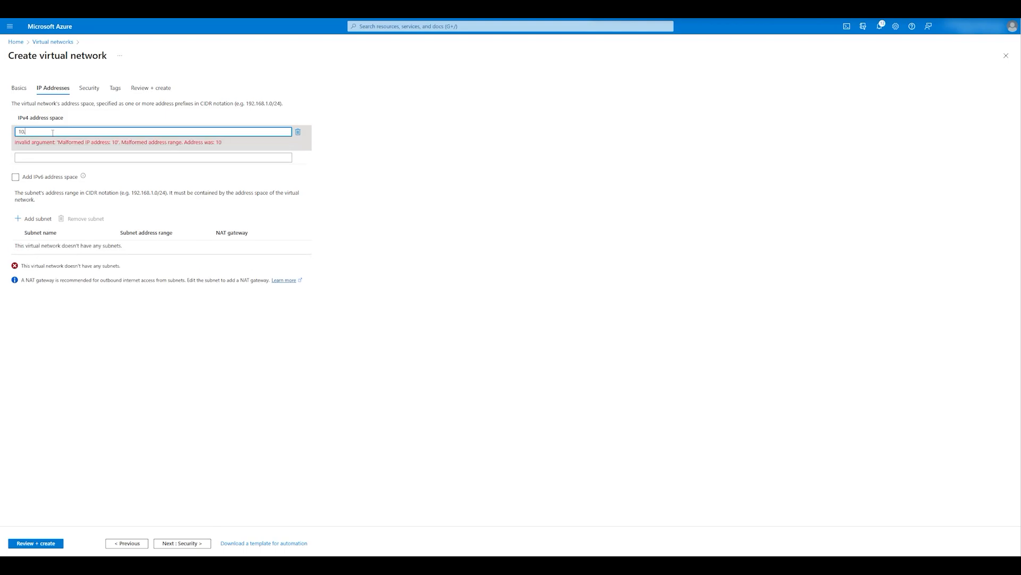
text(30.0.0/16)
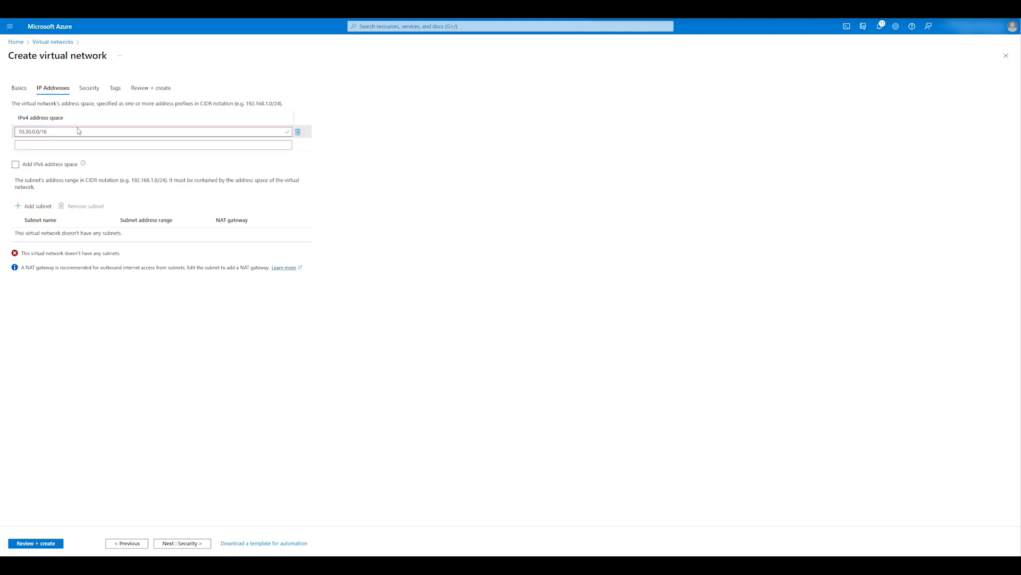
Step: Add a subnet named ManufacturingSystemSubnet with the address range 10.30.10.0/24
click(33, 206)
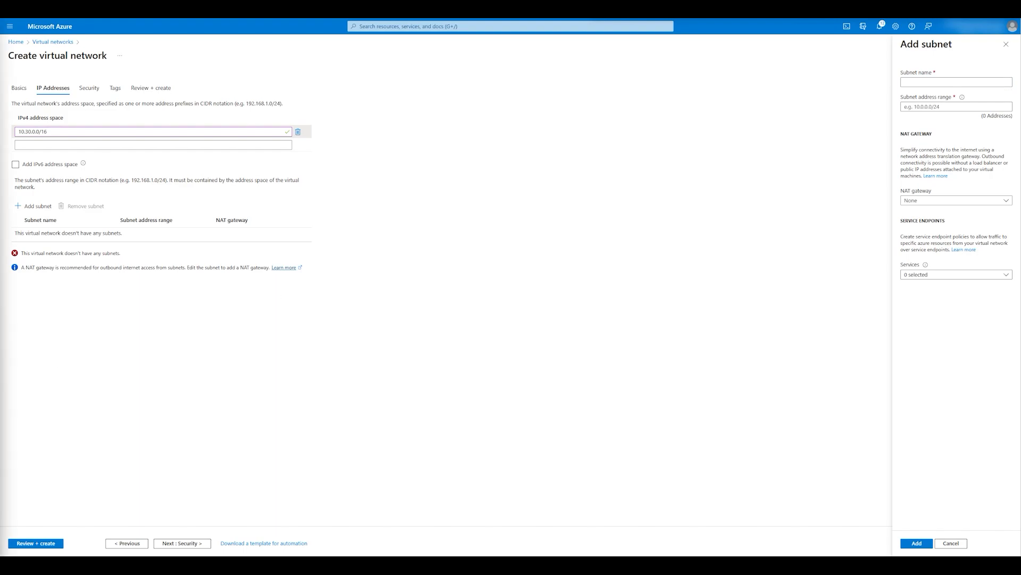
click(925, 82)
text(ManufacturingSystemSubnet)
click(922, 108)
text(10.30.10.0/24)
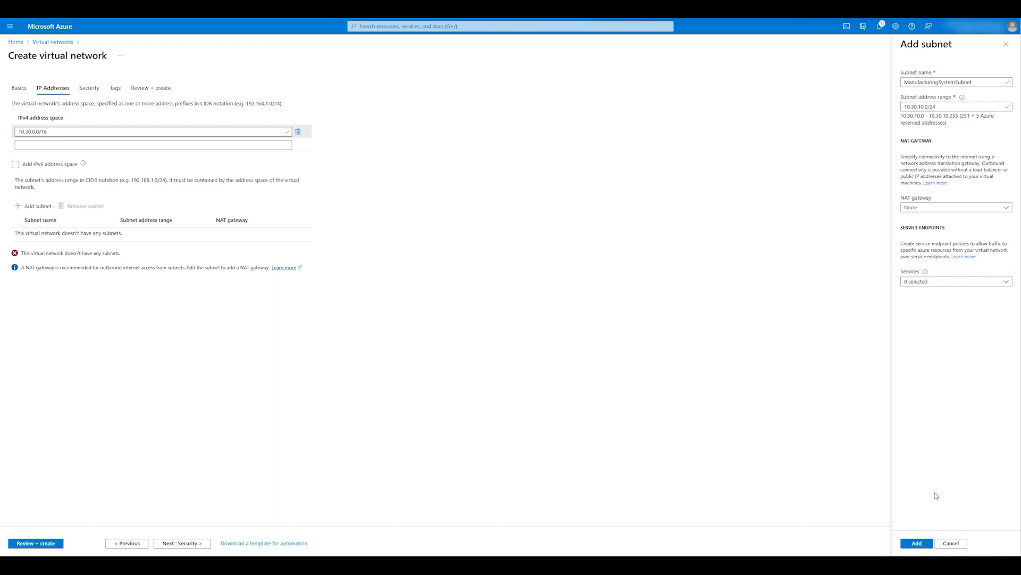
click(917, 543)
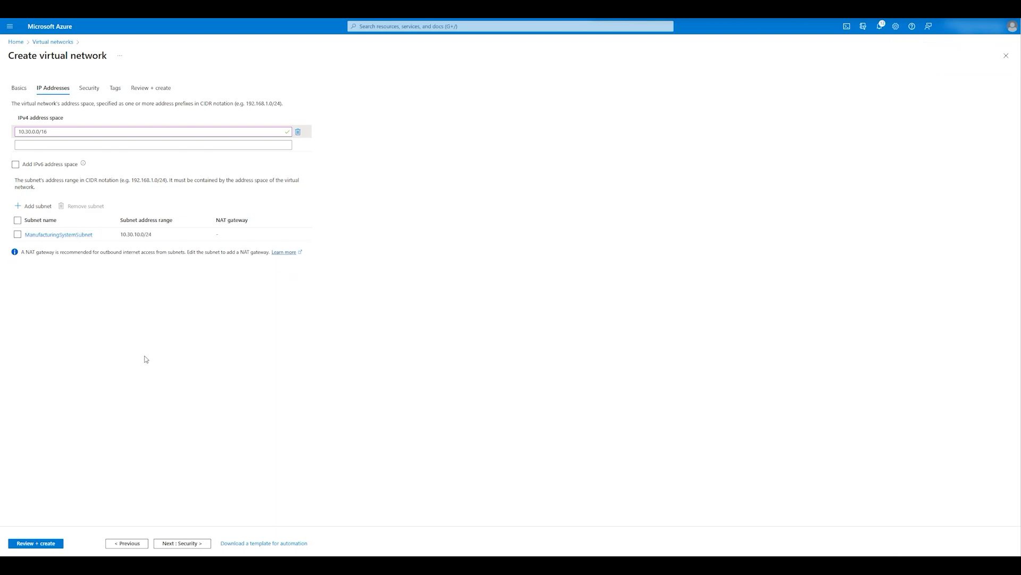
Step: Add a subnet named SensorSubnet1 with the address range 10.30.20.0/24
click(26, 209)
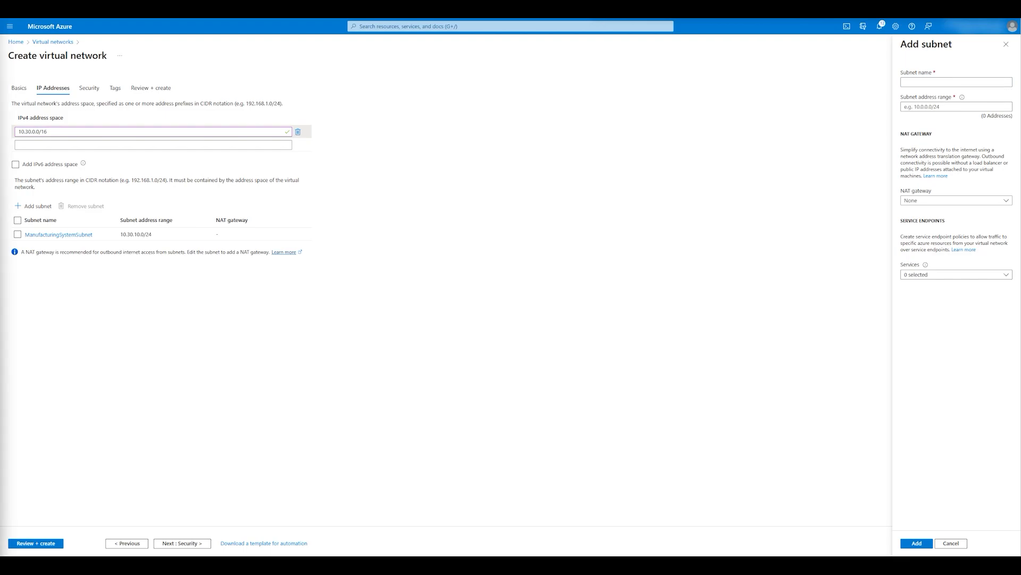
click(907, 82)
text(SensorSubnet1)
click(918, 106)
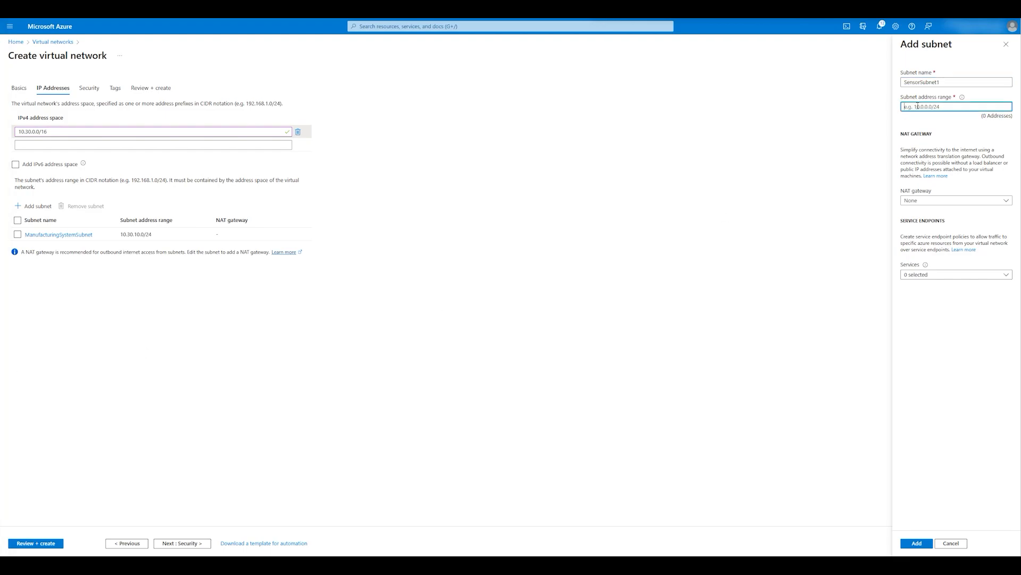
text(10.30)
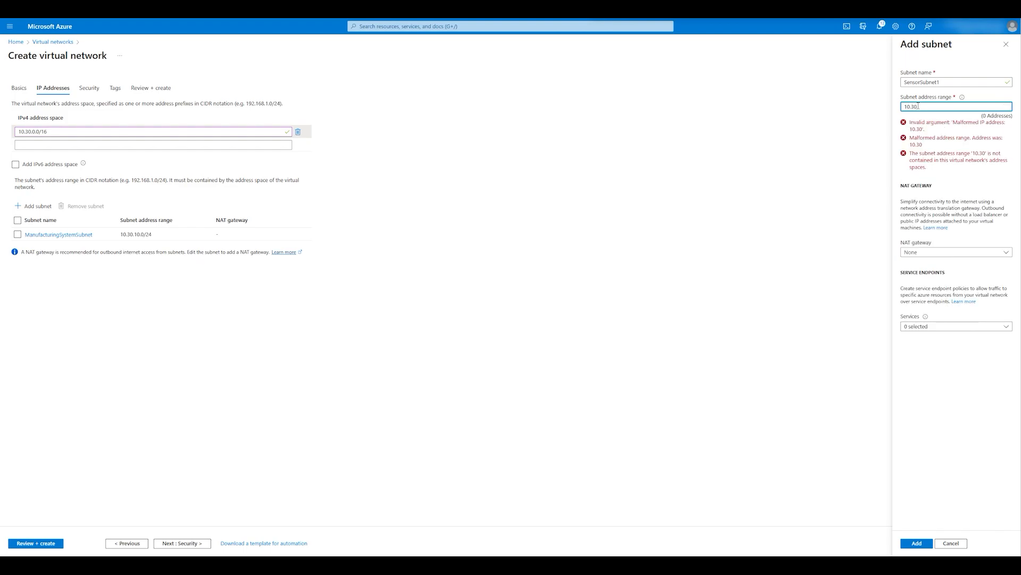
text(.0)
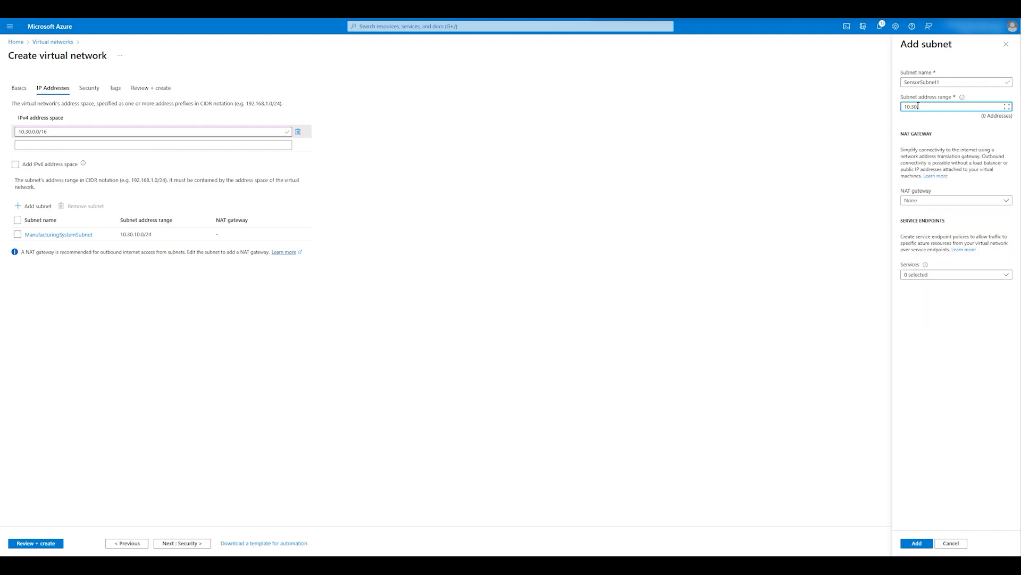
text(20.0/24)
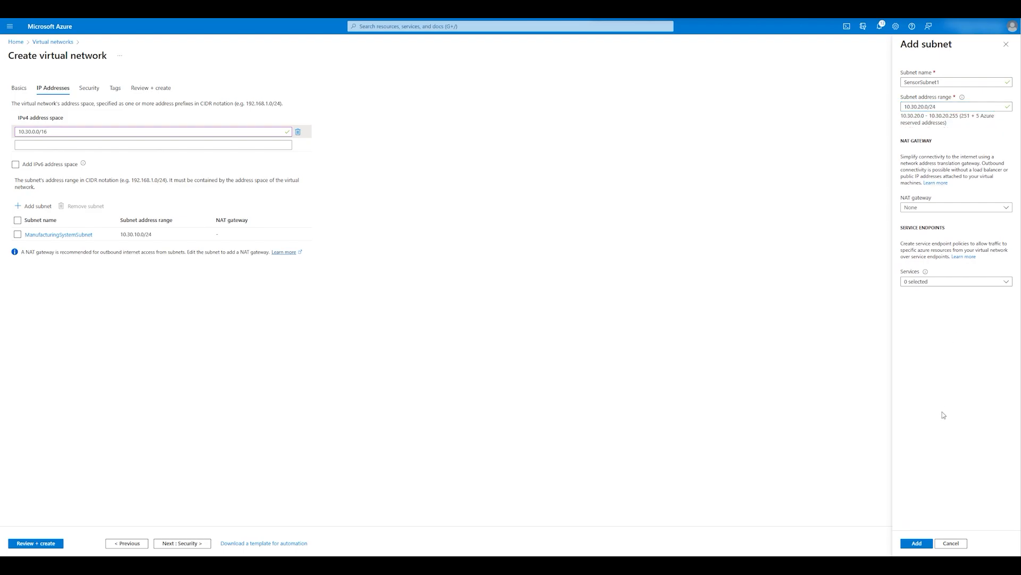
click(917, 543)
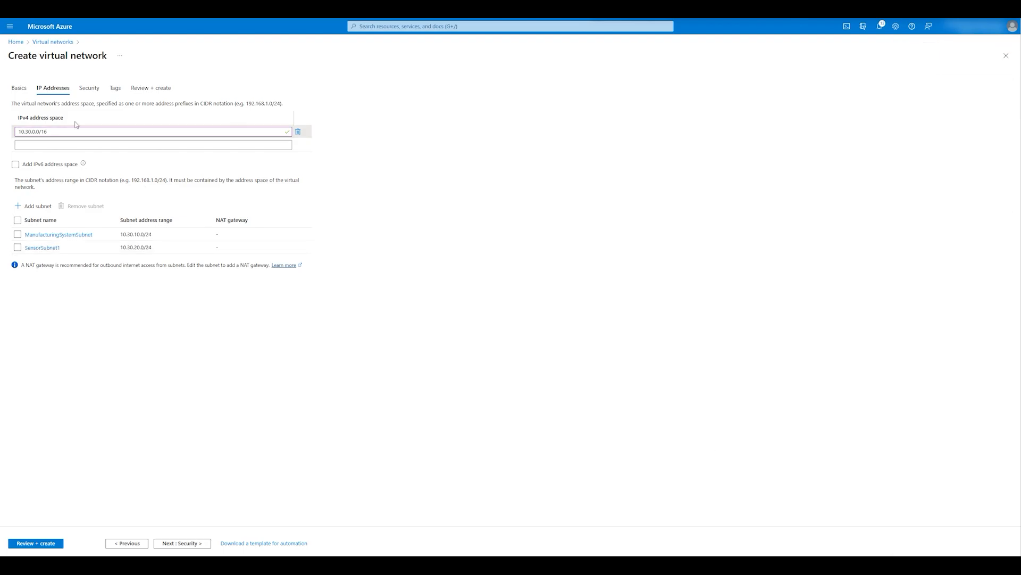
Step: Add a subnet named SensorSubnet2 with the address range 10.30.21.0/24
click(35, 205)
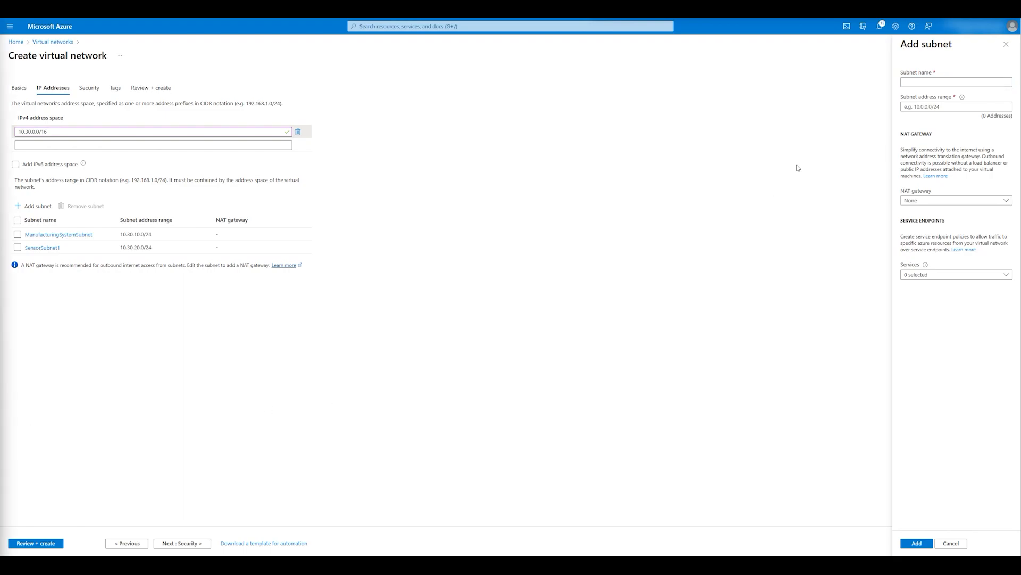
click(926, 82)
text(SensorSubnet2)
click(923, 107)
text(10.30.21.0/24)
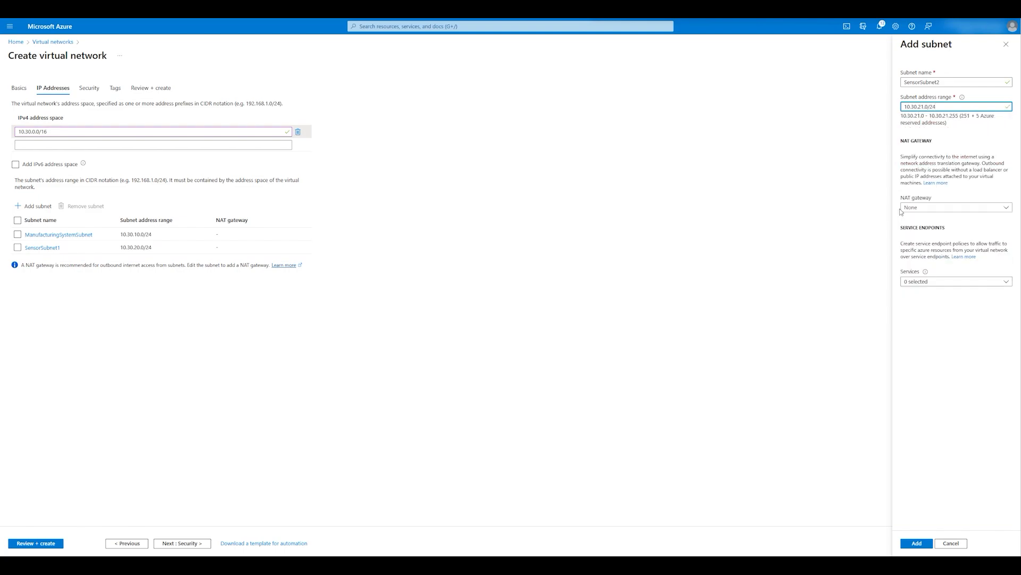
click(909, 543)
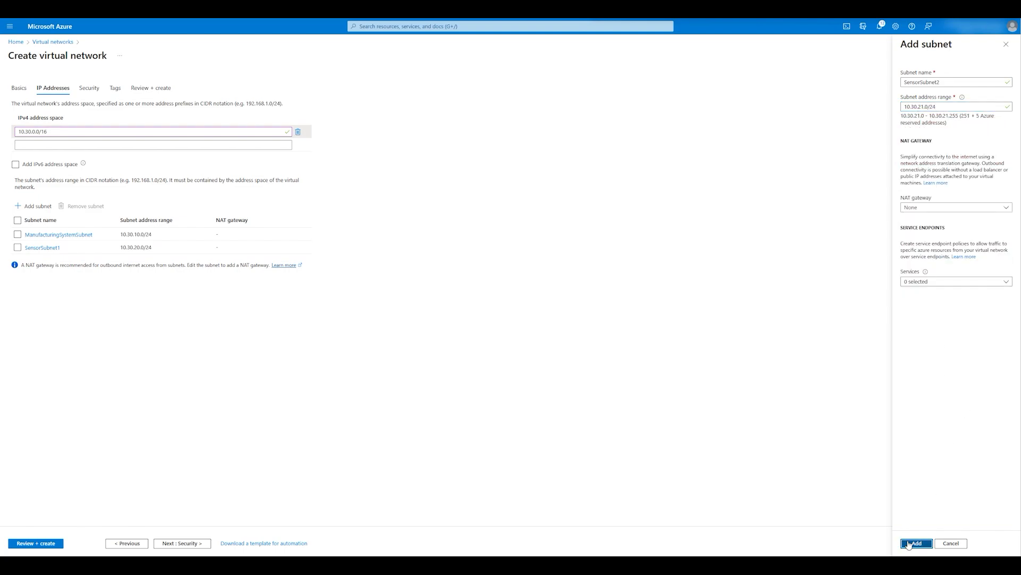
Step: Add a subnet named SensorSubnet3 with the address range 10.30.22.0/24
click(37, 205)
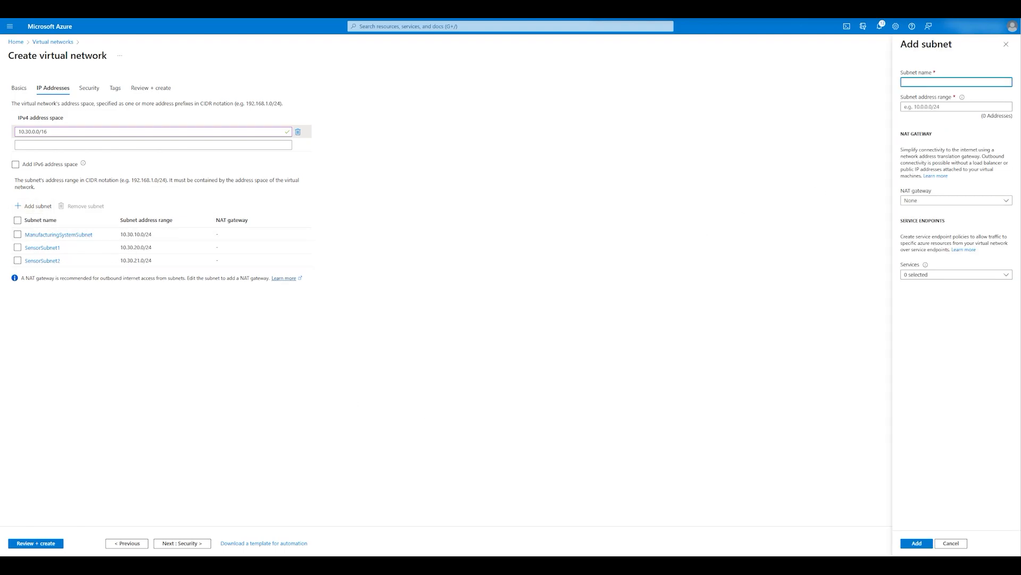
text(SensorSubnet3)
click(919, 106)
text(10.30.)
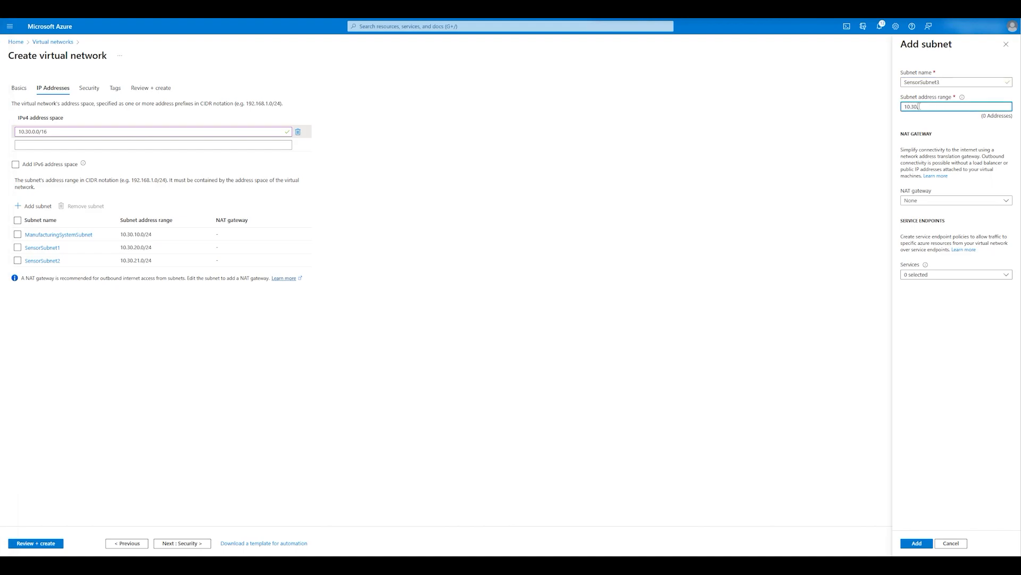
text(22.0/24)
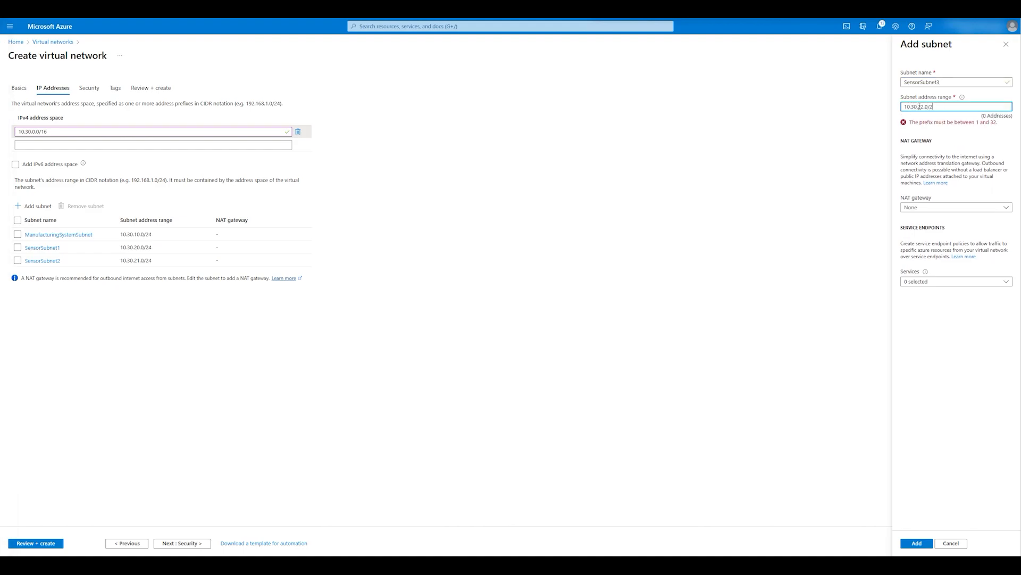
click(916, 543)
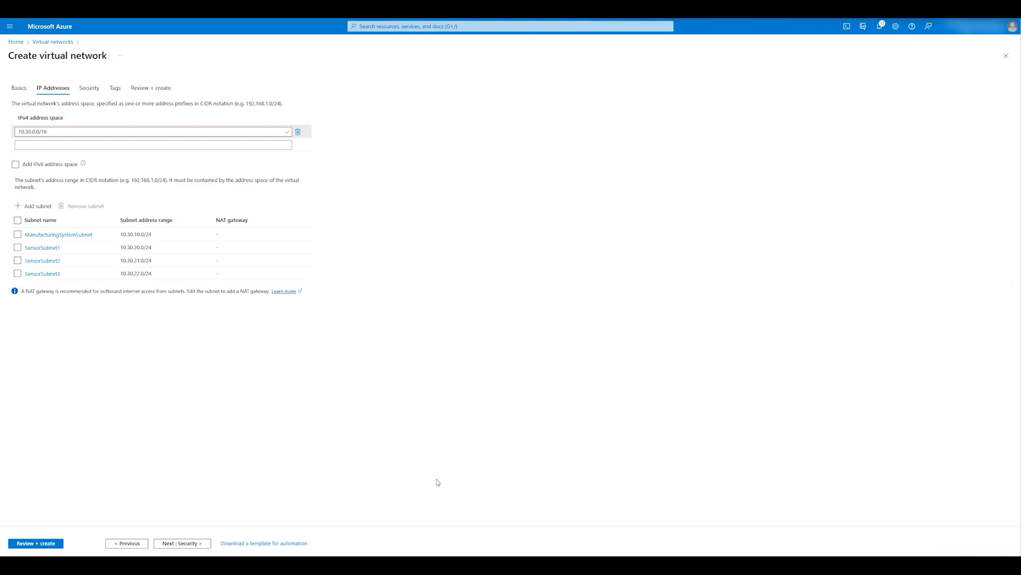
Step: Keep the default security and tag settings, review the ManufacturingVnet configuration, and create the network
click(176, 543)
click(176, 544)
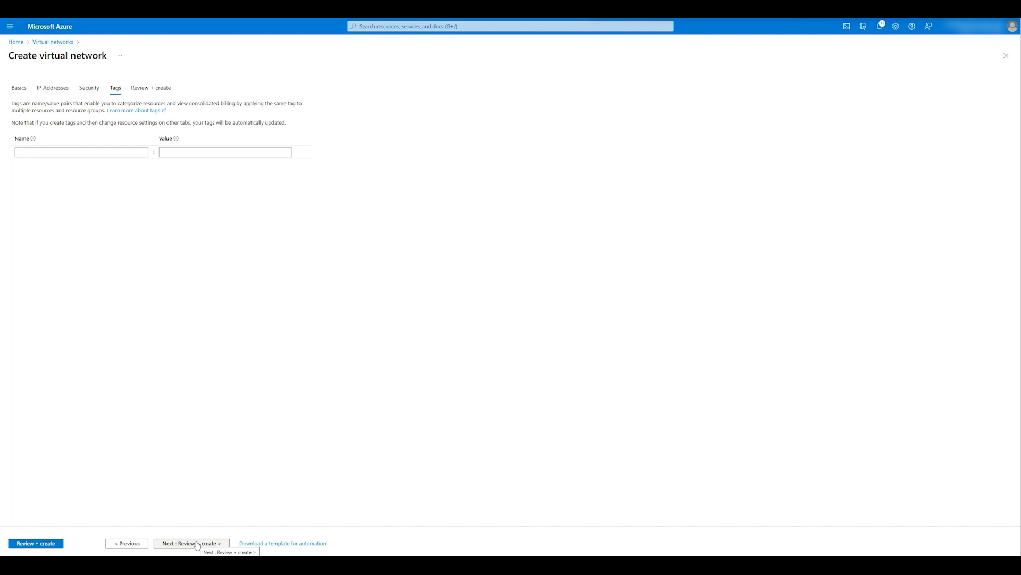
click(192, 543)
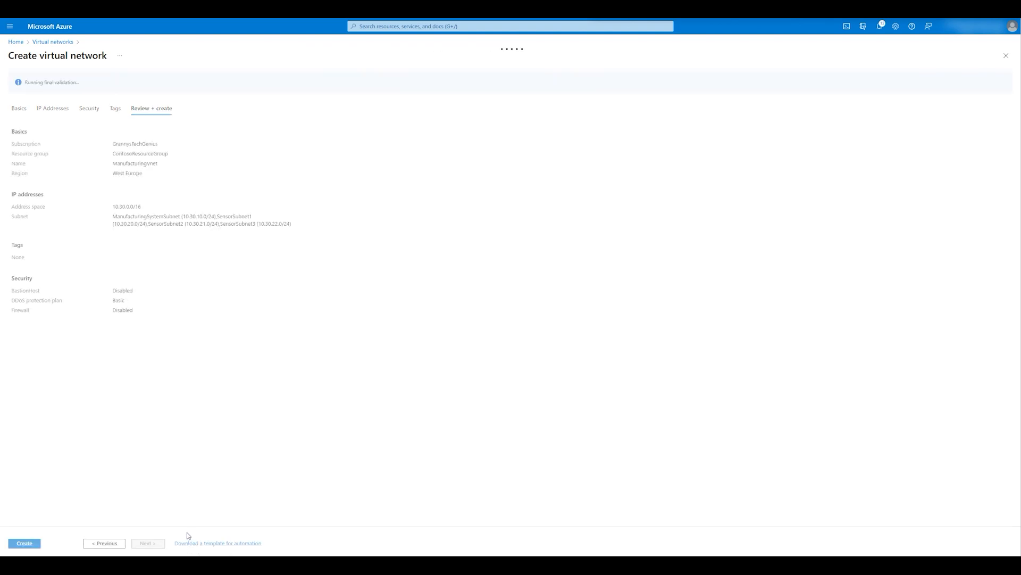
click(25, 544)
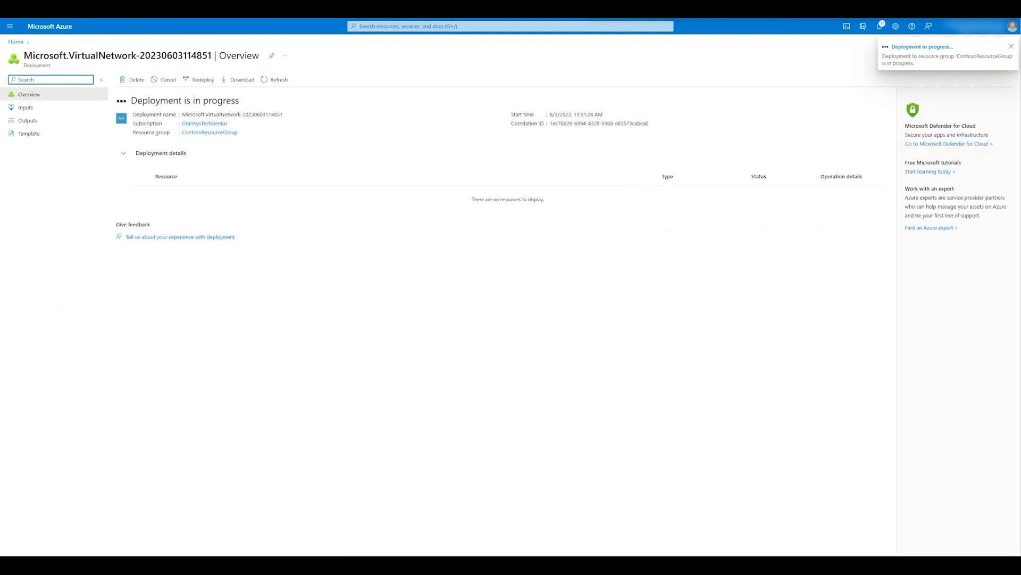
Step: Start creating another virtual network from the virtual networks list and assign it to ContosoResourceGroup
click(17, 42)
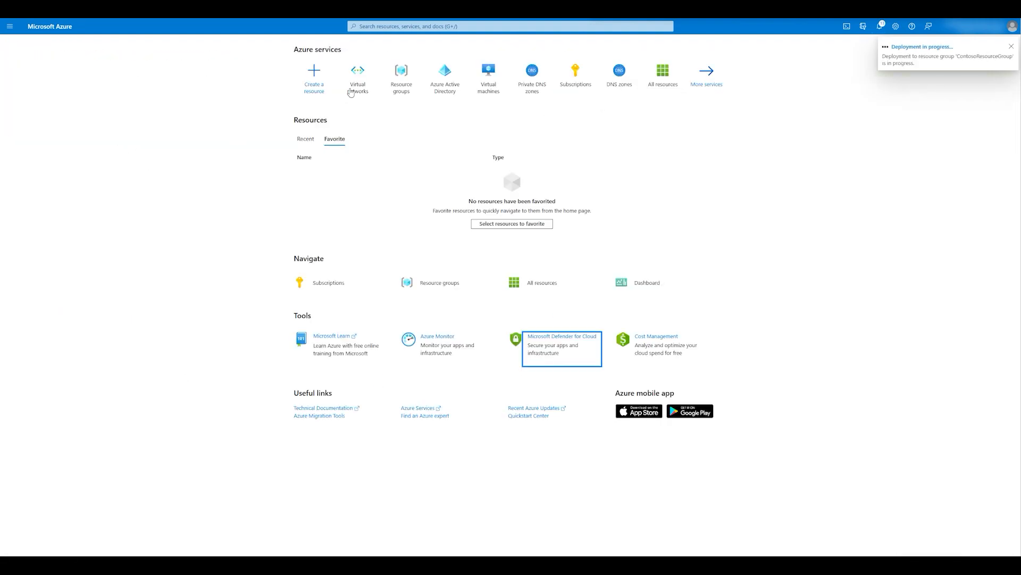
click(359, 79)
click(29, 79)
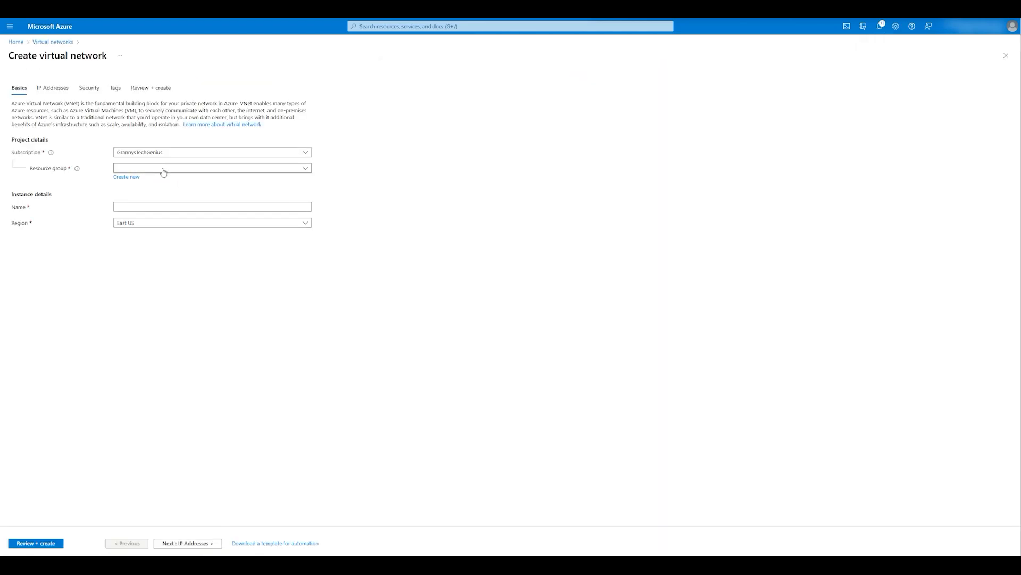
click(158, 169)
click(145, 209)
click(149, 206)
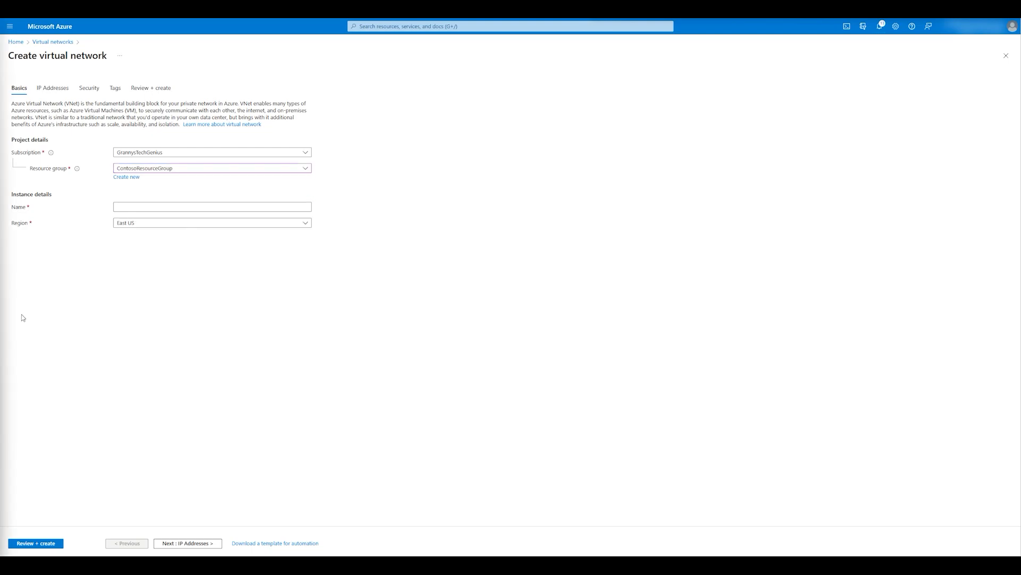
Step: Name the virtual network ResearchVnet, set its region to Southeast Asia, and proceed to its IP address settings
click(153, 206)
text(ResearchVnet)
click(219, 223)
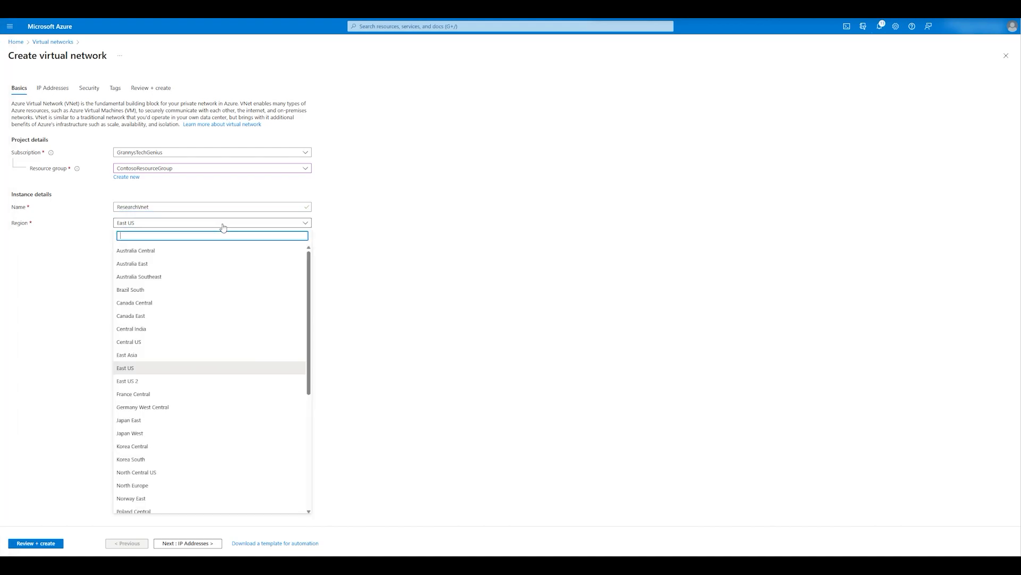
scroll(277, 324, down, 4)
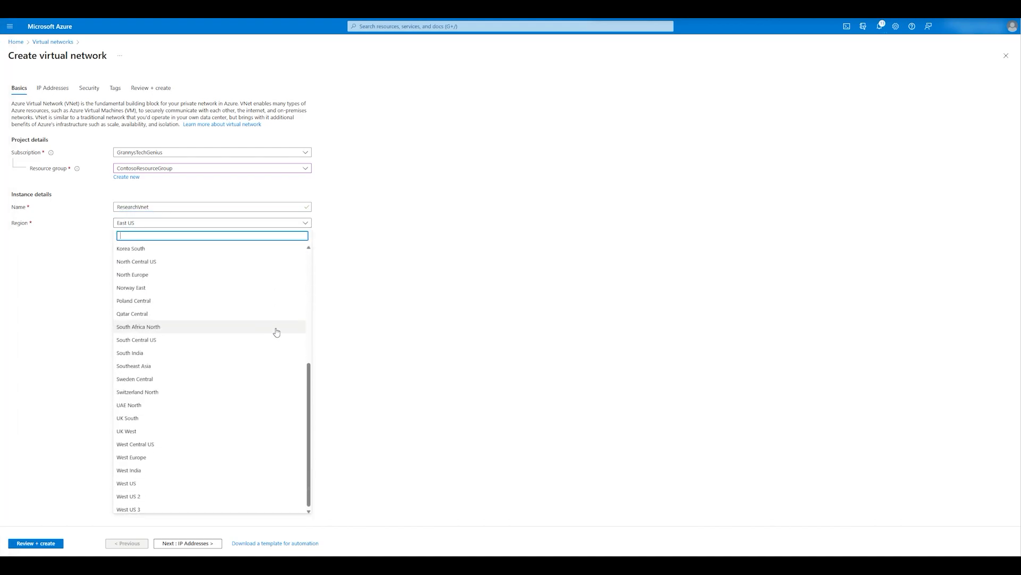
click(222, 365)
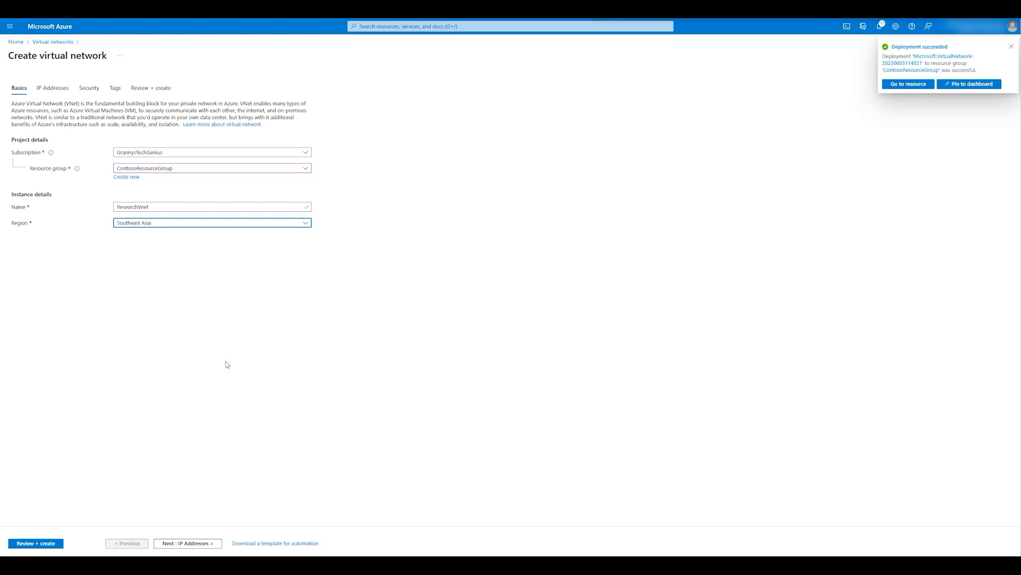
click(192, 544)
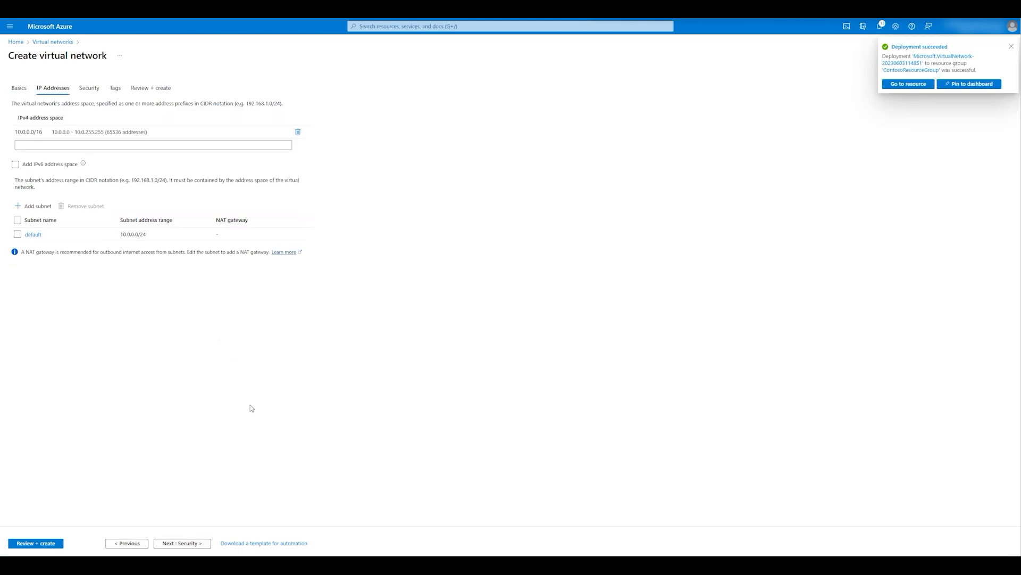
Step: Set ResearchVnet's IPv4 address space to 10.40.0.0/16
click(35, 133)
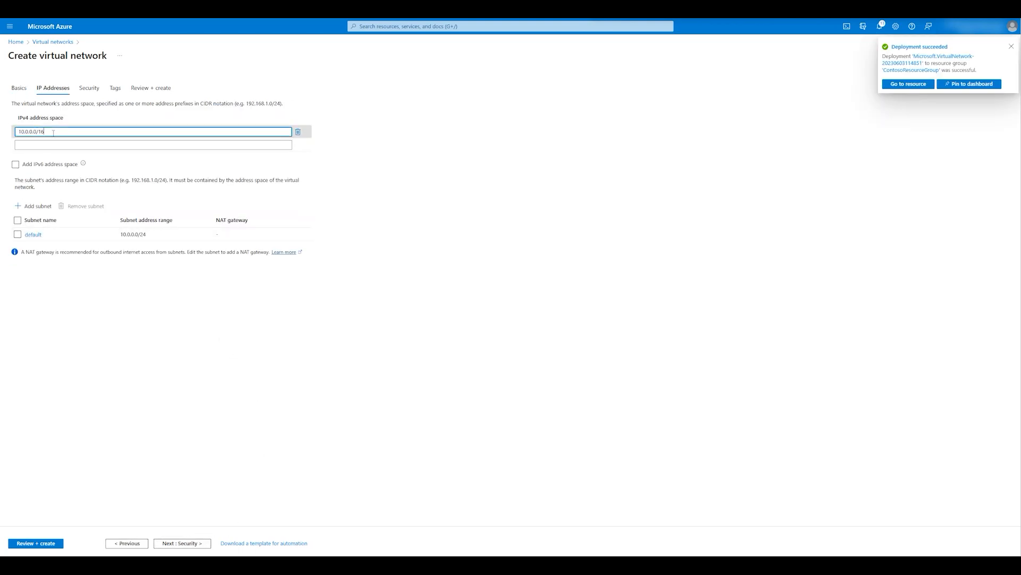
key(ctrl+a)
text(10.4)
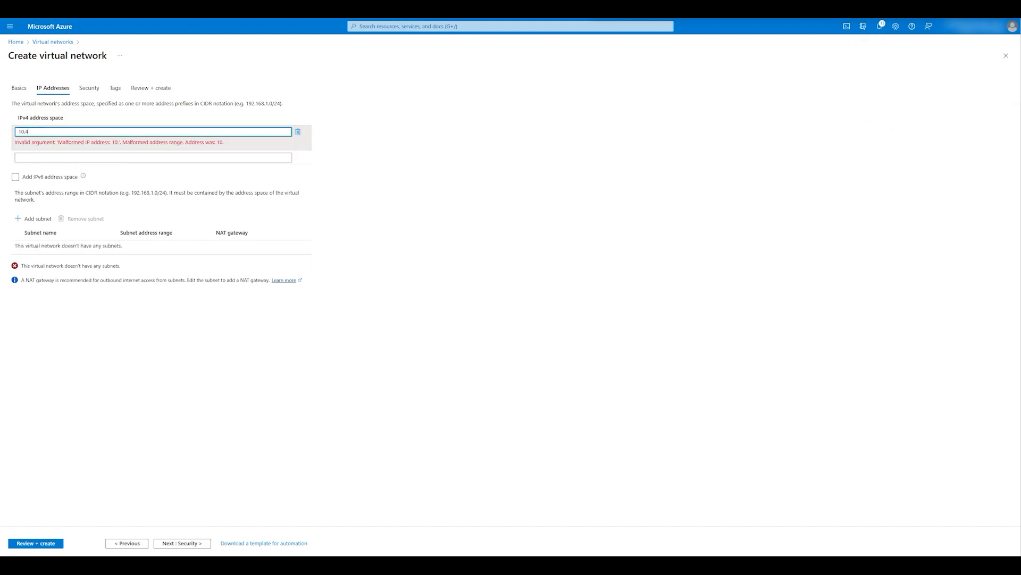
text(0.0.0/16)
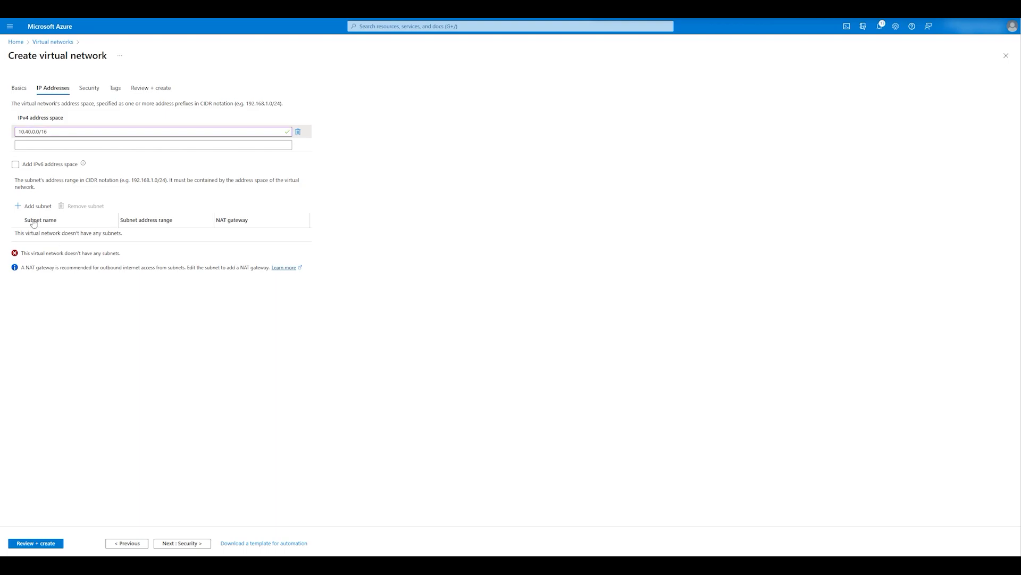
Step: Add a subnet named ResearchSystemSubnet with the address range 10.40.0.0/24
click(34, 206)
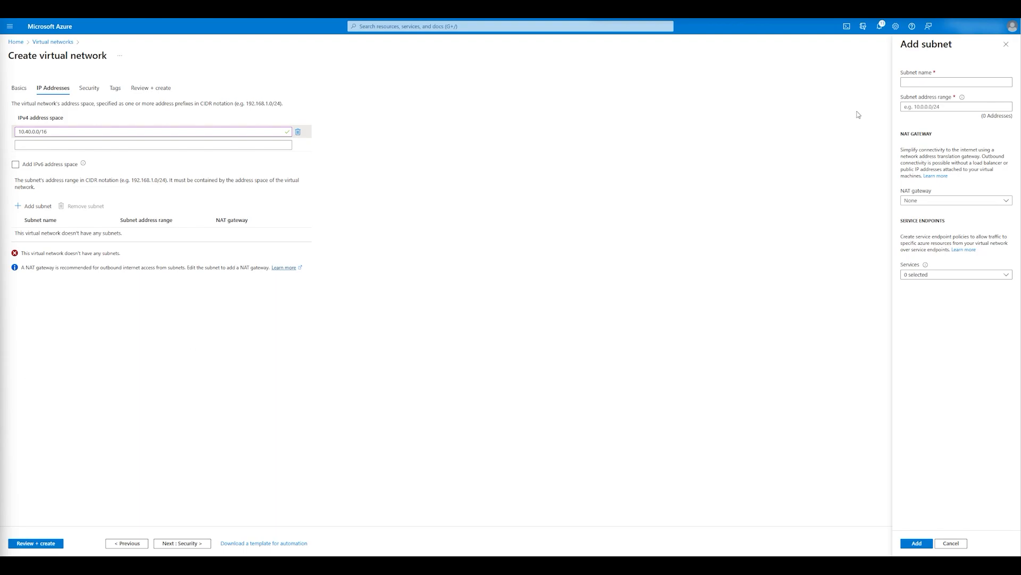
click(928, 83)
text(ResearchSystemSubnet)
click(922, 106)
text(10.40.0.0/24)
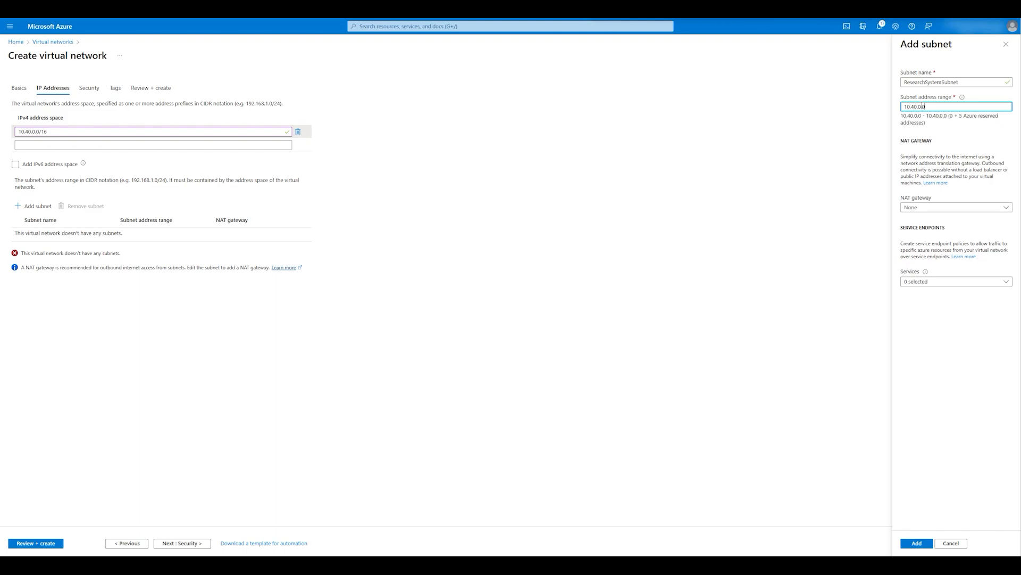
click(936, 320)
click(911, 546)
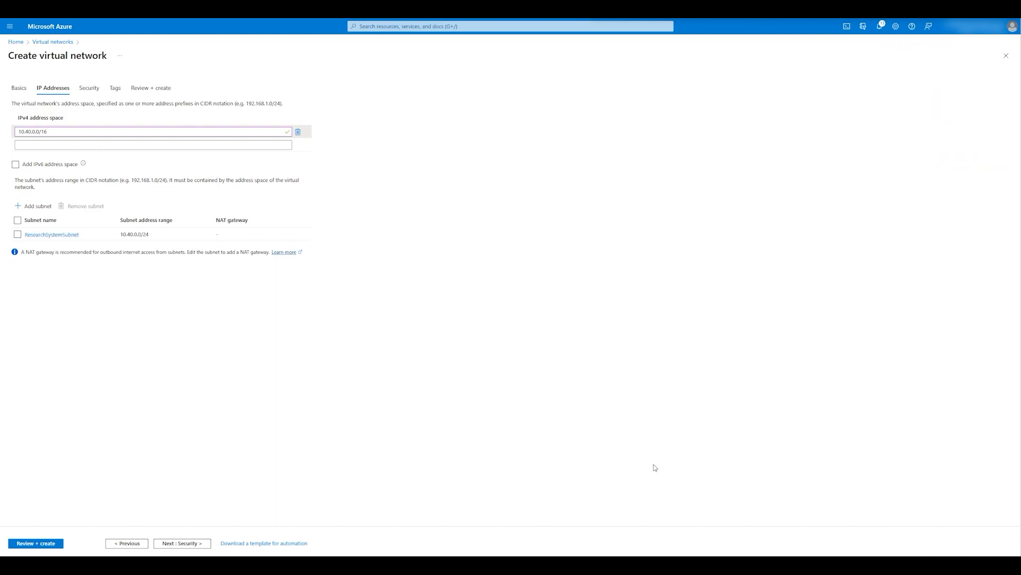
Step: Keep the default security and tag settings, review the ResearchVnet configuration, and create the network
click(191, 544)
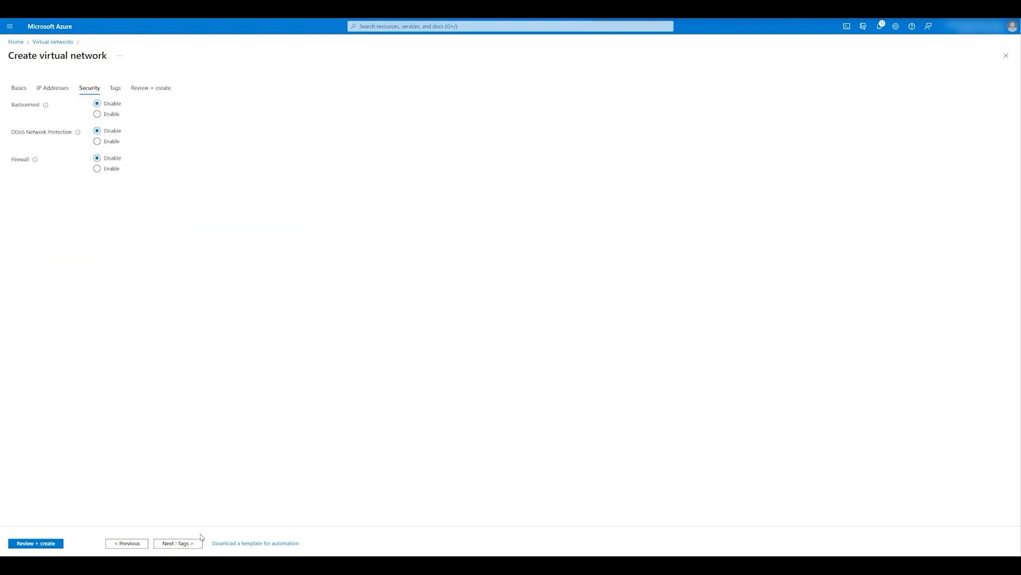
click(187, 544)
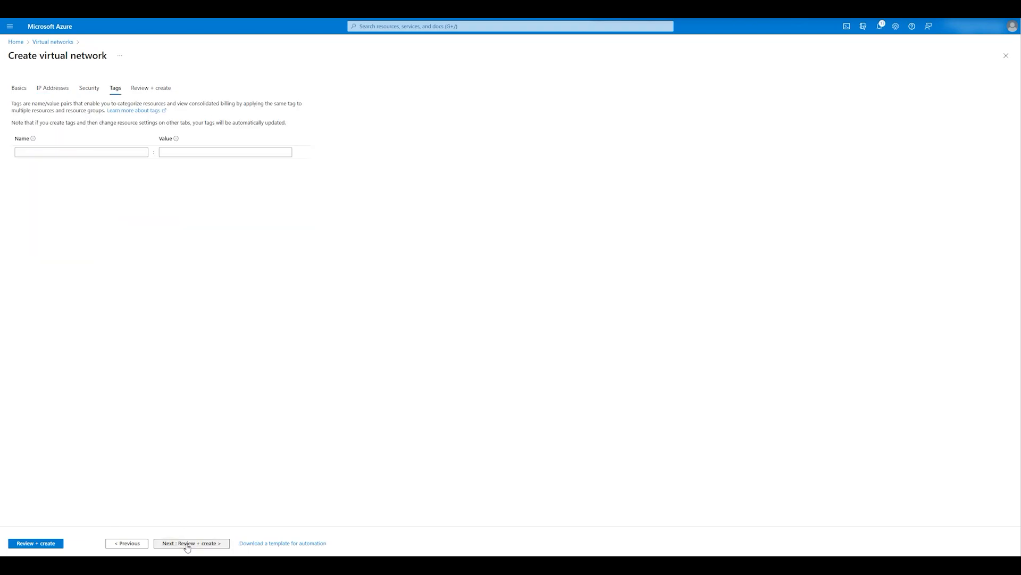
click(190, 544)
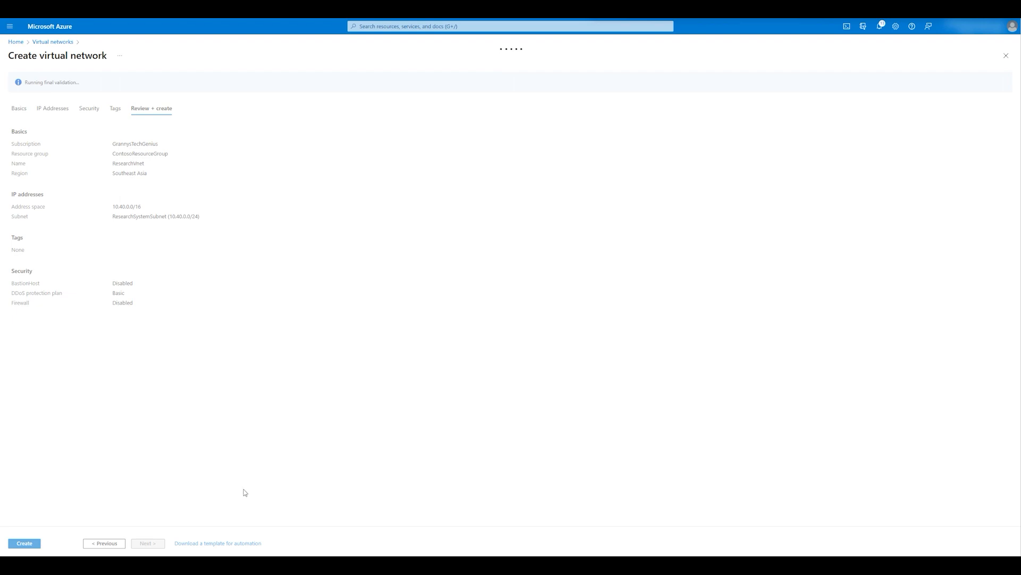
click(37, 540)
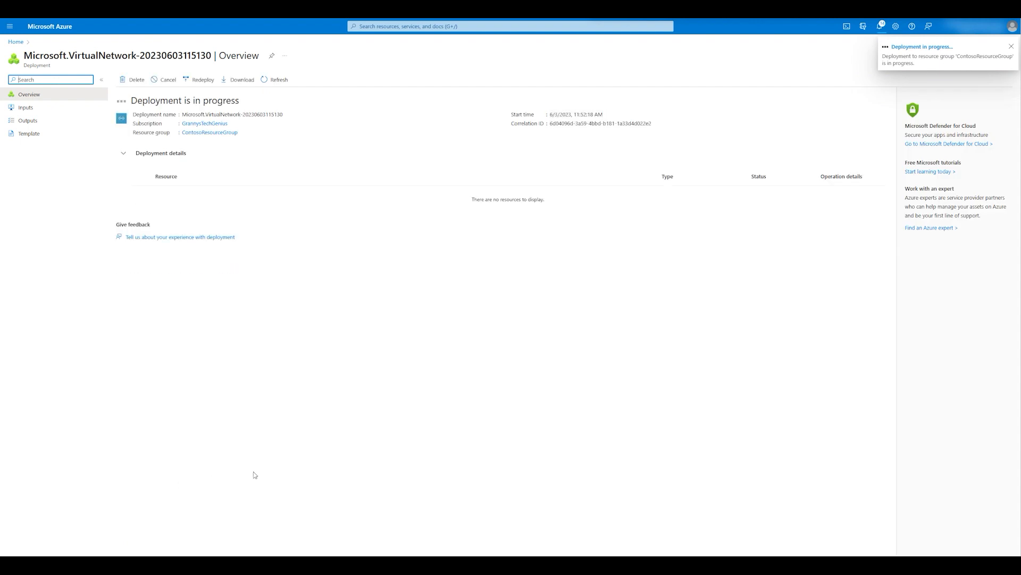
Step: Open CoreServicesVnet from the virtual networks list and check its subnets and overview
click(16, 42)
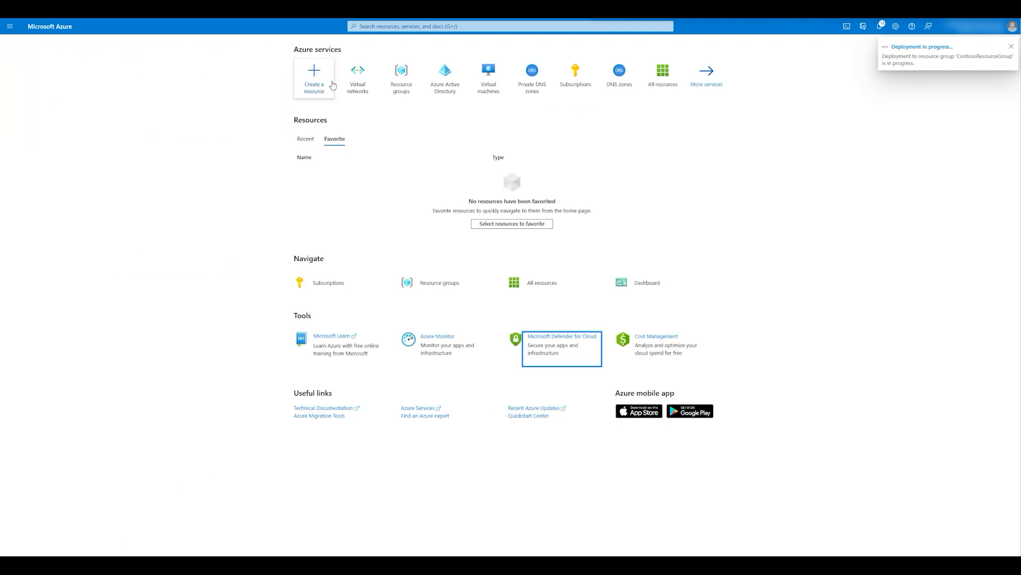
click(353, 80)
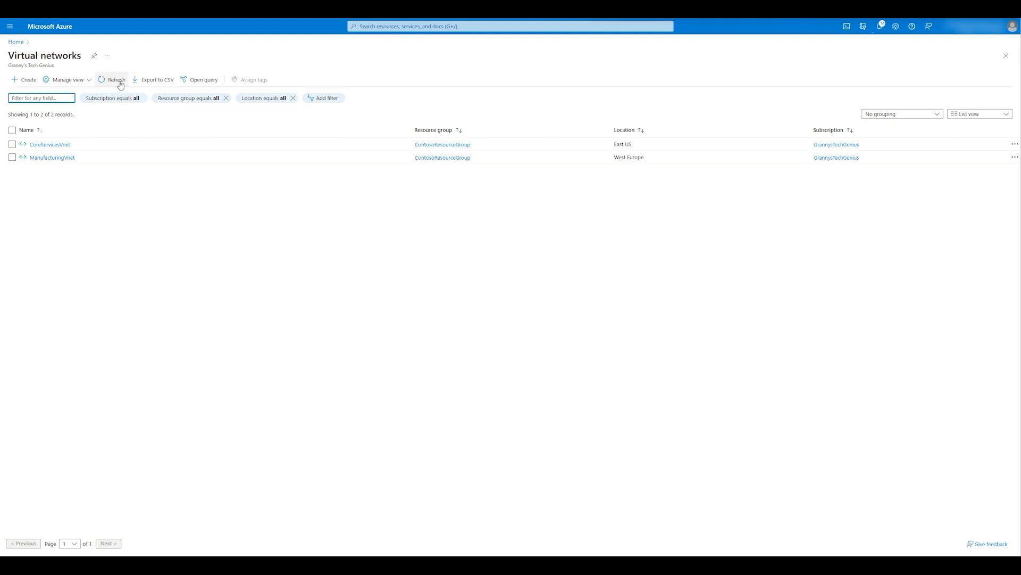
click(62, 147)
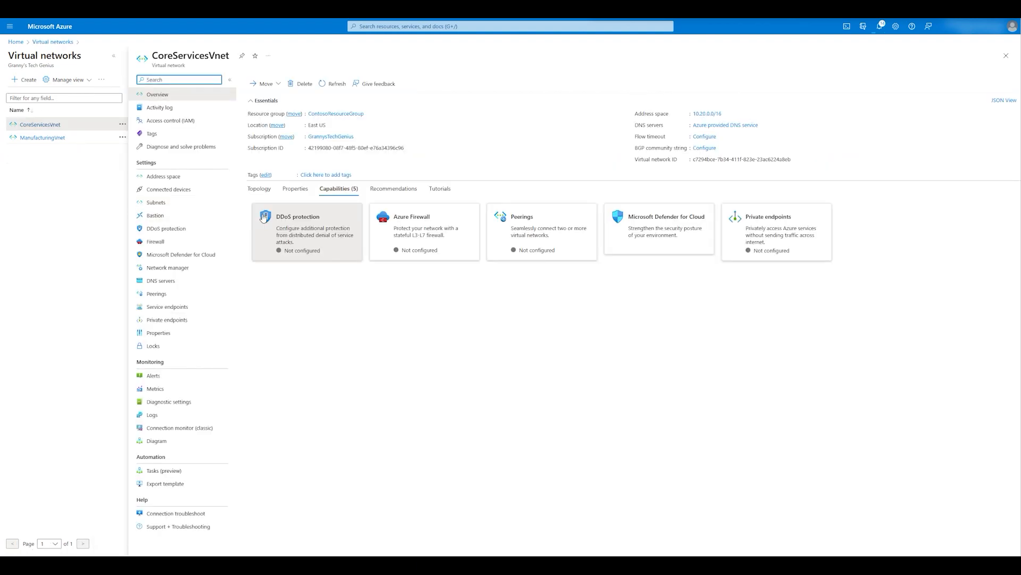
click(180, 206)
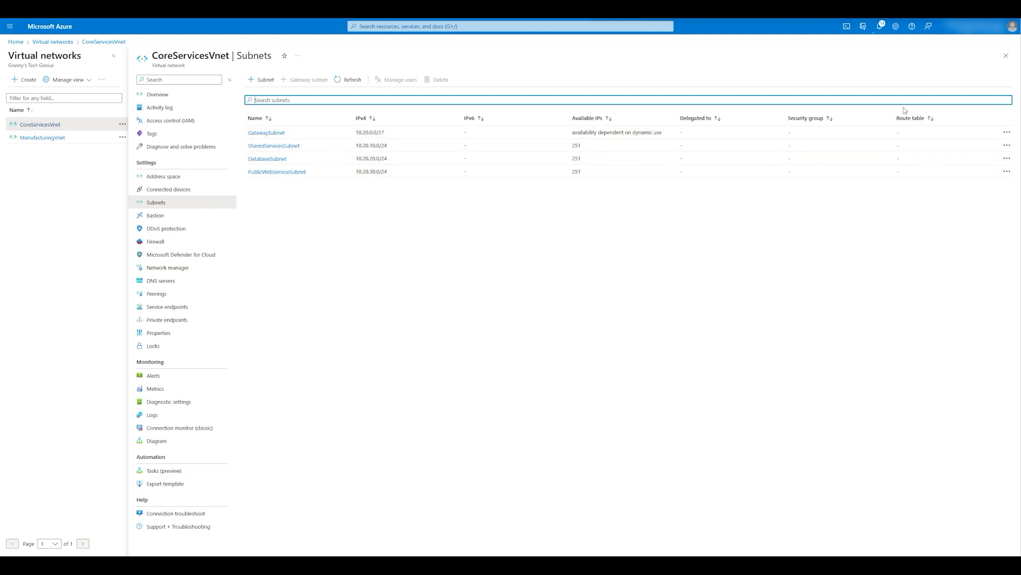
click(170, 95)
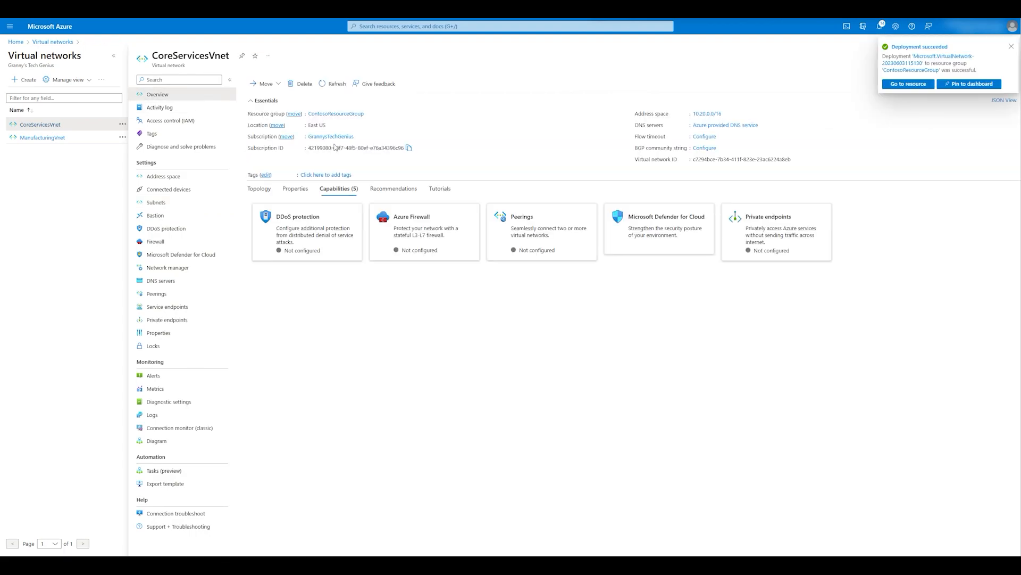
Step: Dismiss the deployment notification and check the address spaces of CoreServicesVnet and ManufacturingVnet
click(1012, 47)
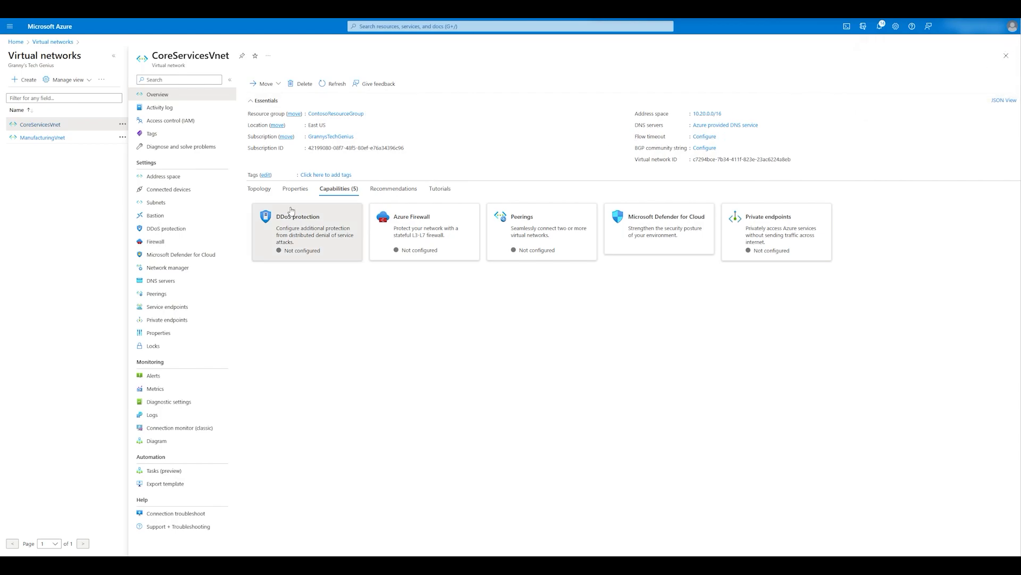
click(163, 176)
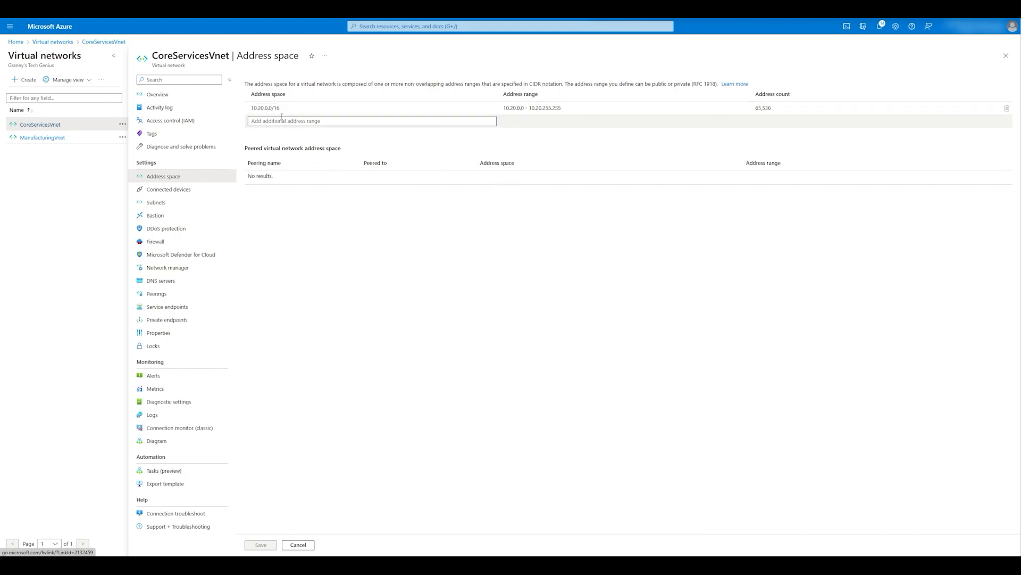
click(43, 138)
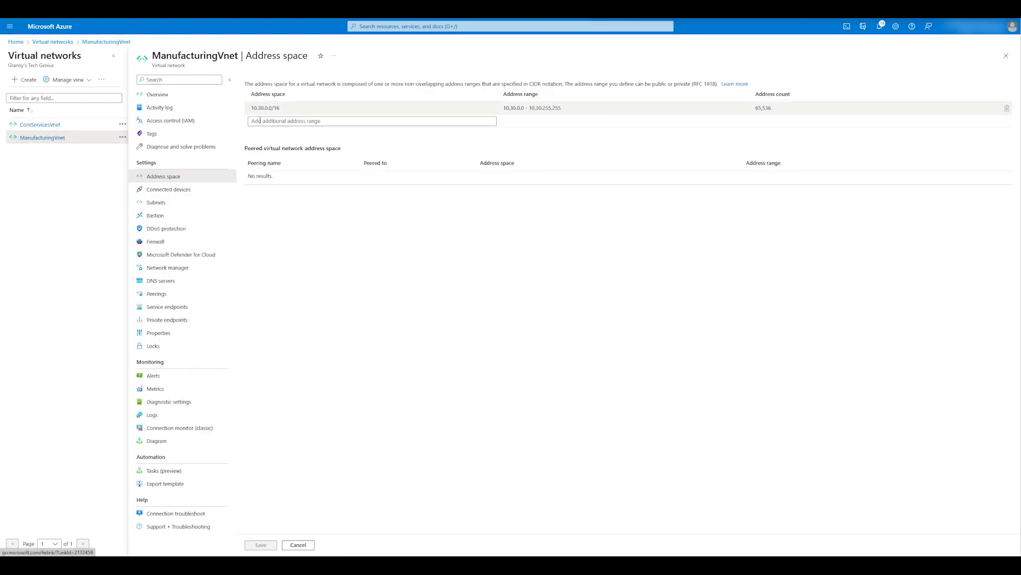
Step: Close ManufacturingVnet, refresh the virtual networks list, and check the address space of ResearchVnet
drag(28, 137, 31, 201)
click(94, 170)
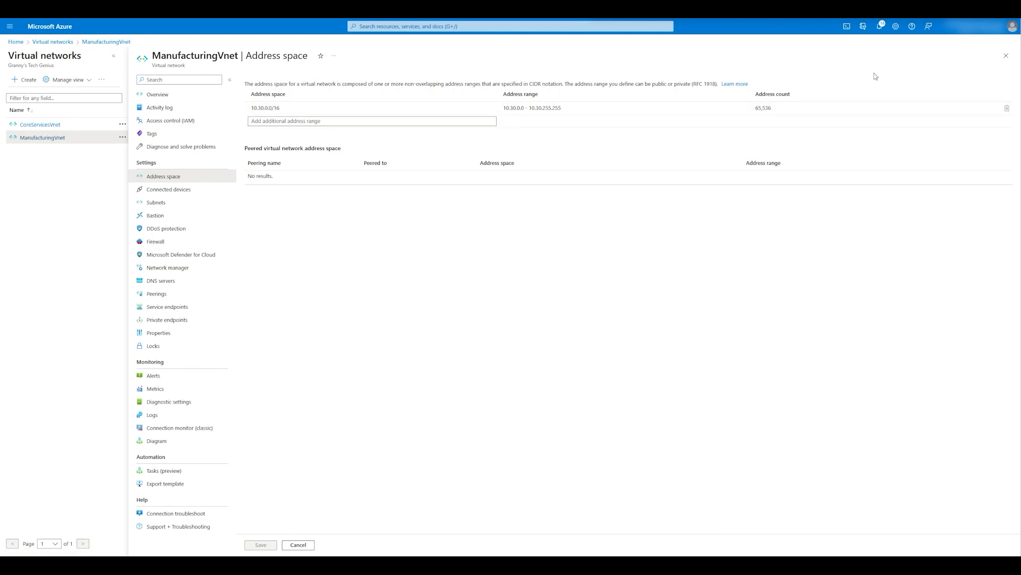
click(1006, 56)
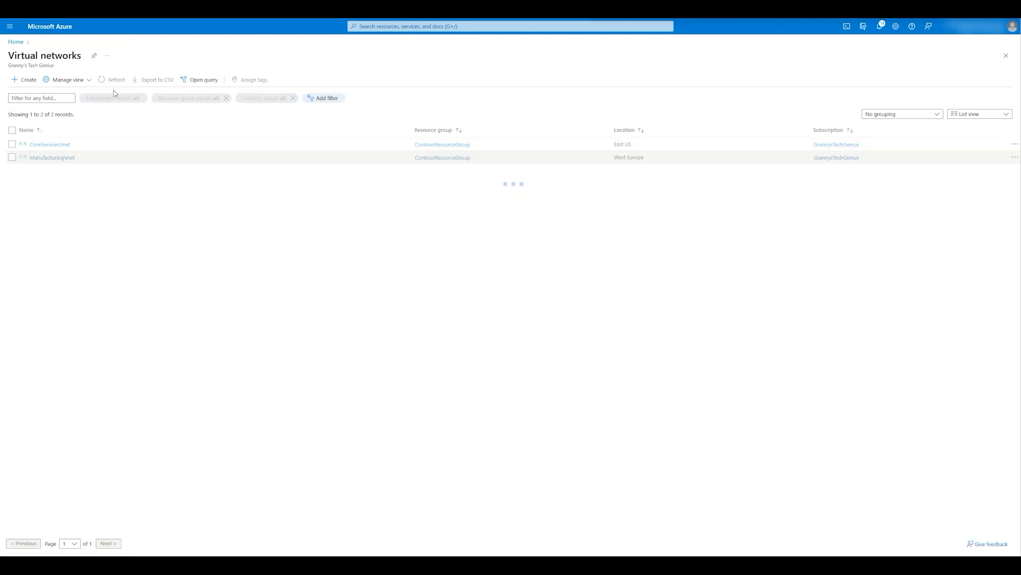
click(45, 171)
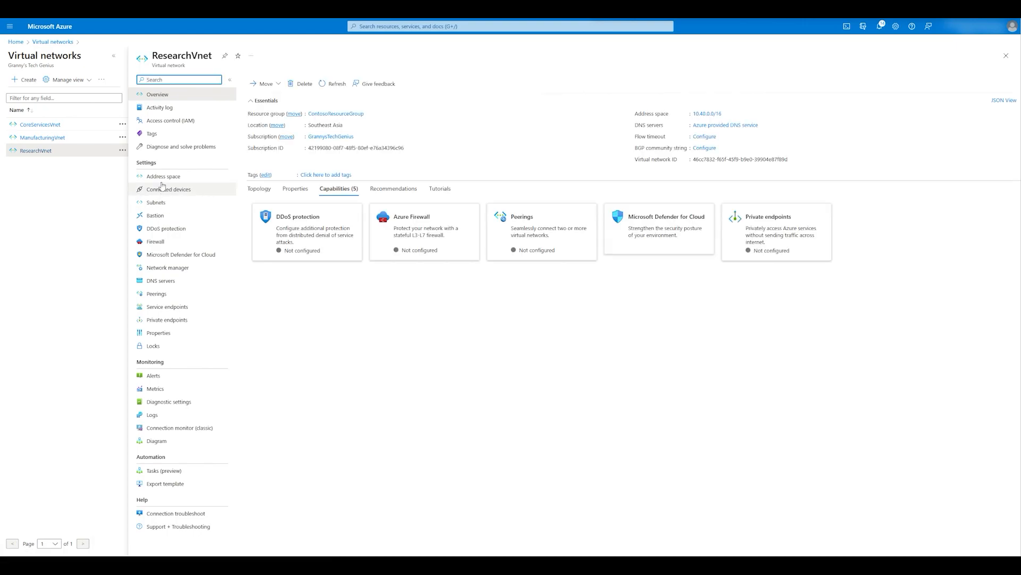
click(164, 181)
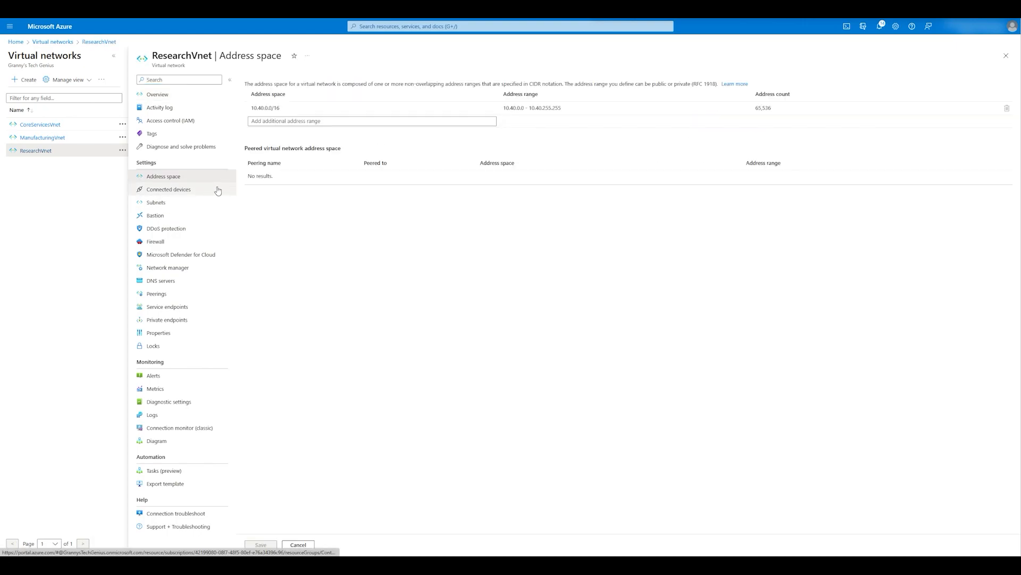
Step: Compare the address spaces of CoreServicesVnet, ManufacturingVnet and ResearchVnet, and return to the portal home page
click(36, 127)
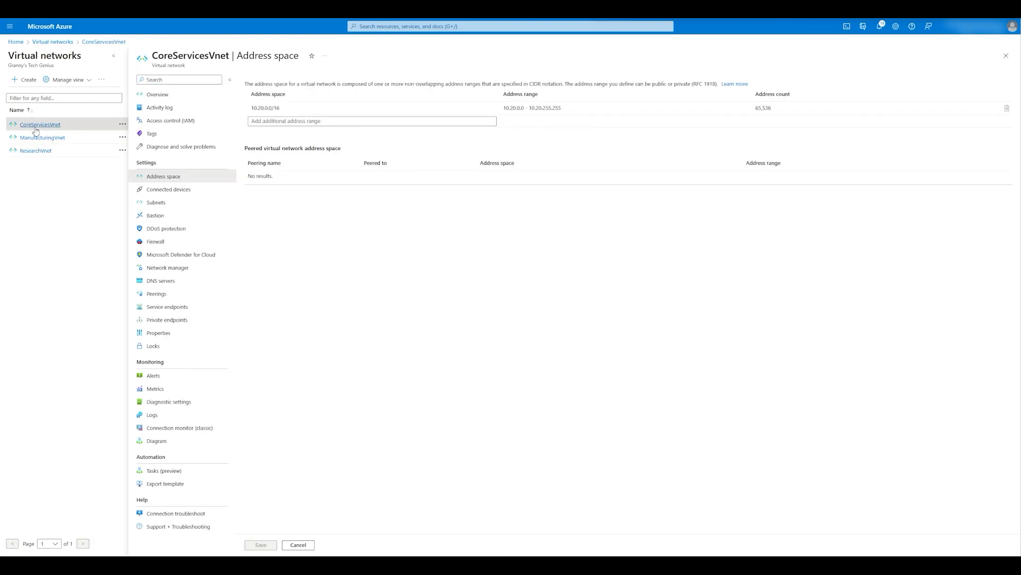
click(37, 138)
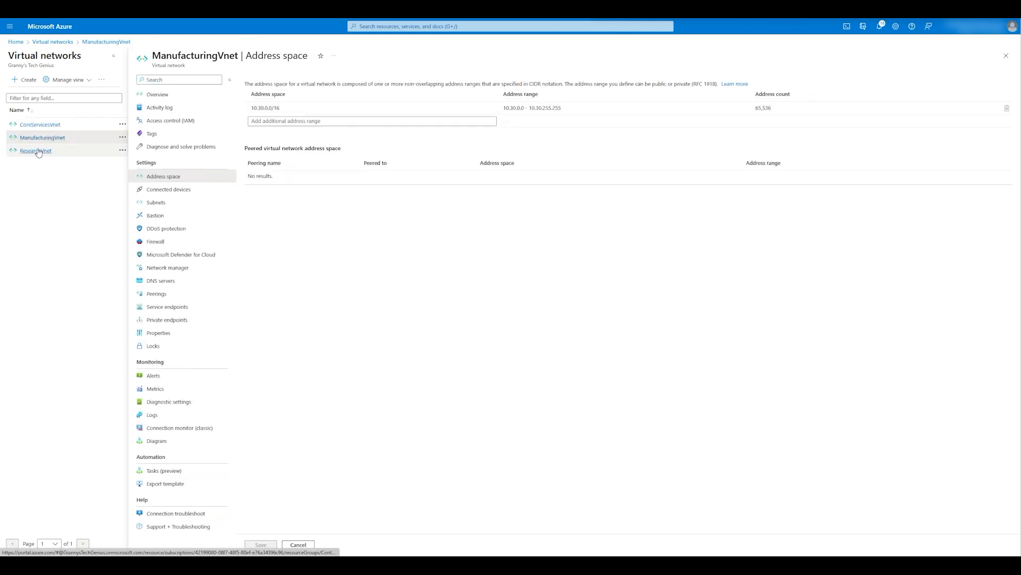
click(37, 152)
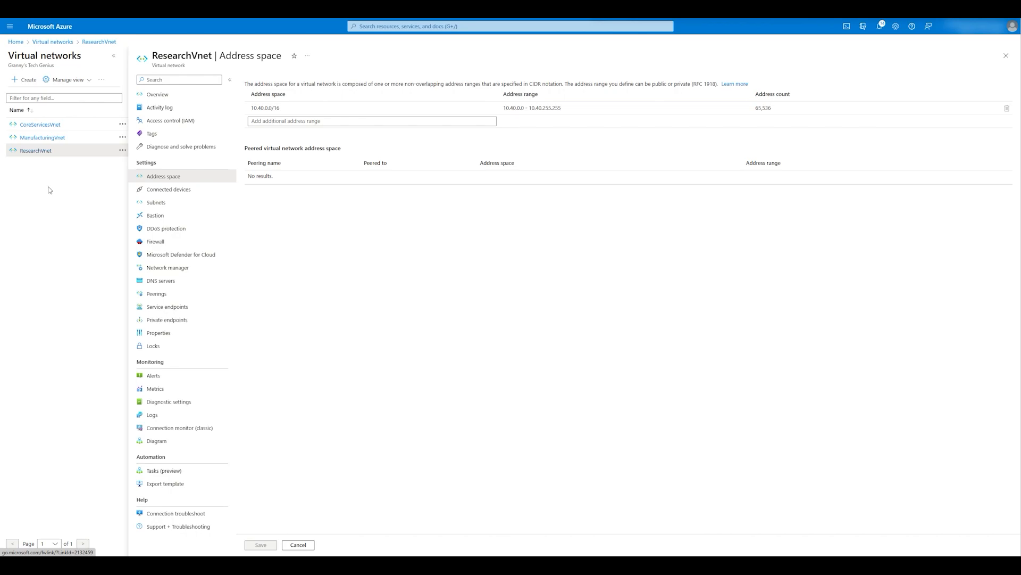
click(1006, 56)
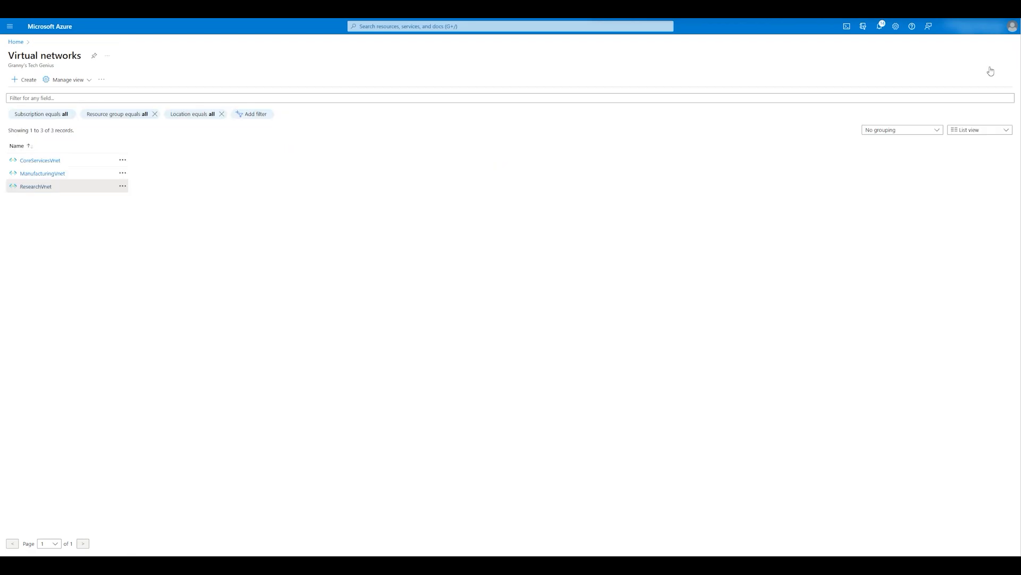
click(15, 41)
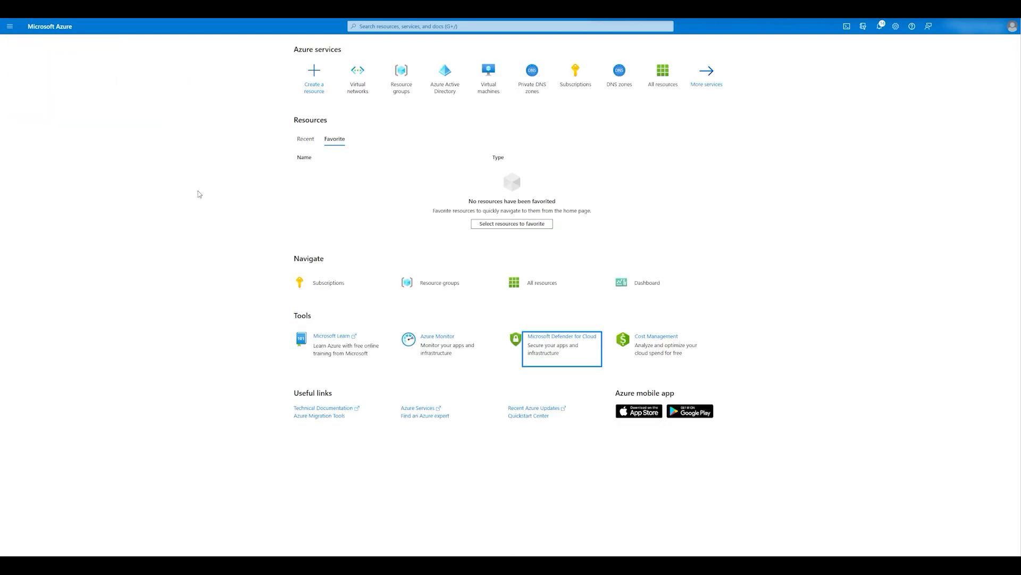